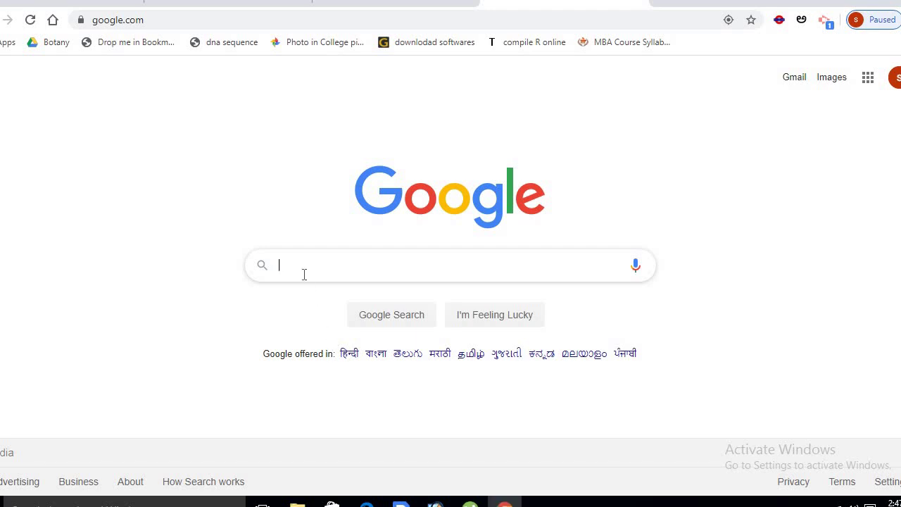
- Search Google for 'google forms' and go through its about page to the Forms start page
type("google forms")
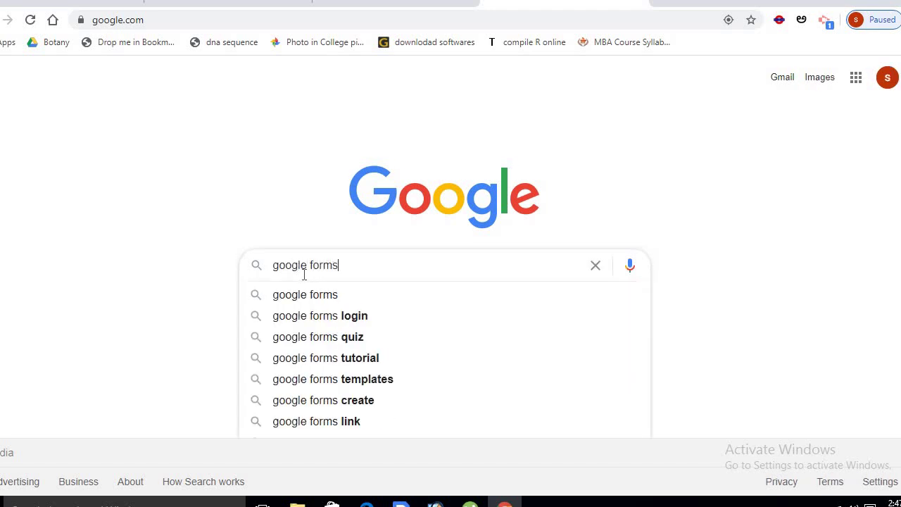
key("Return")
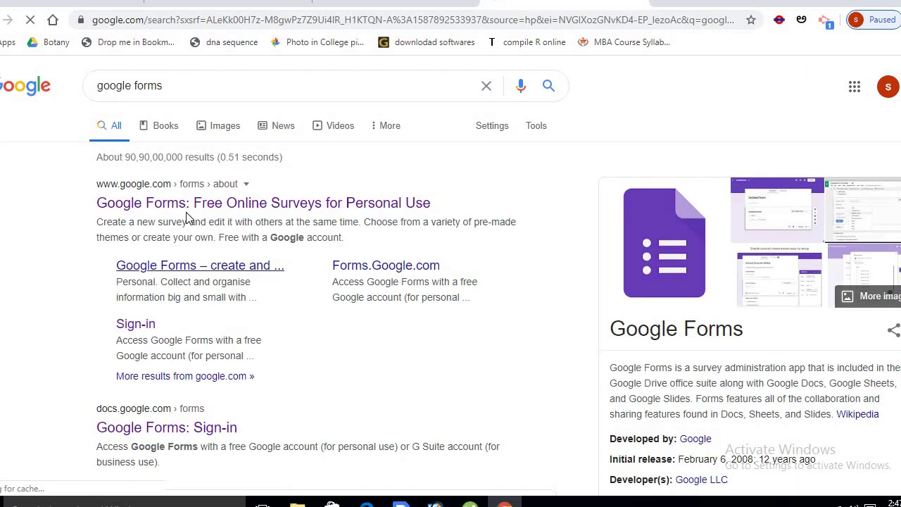
left_click(227, 202)
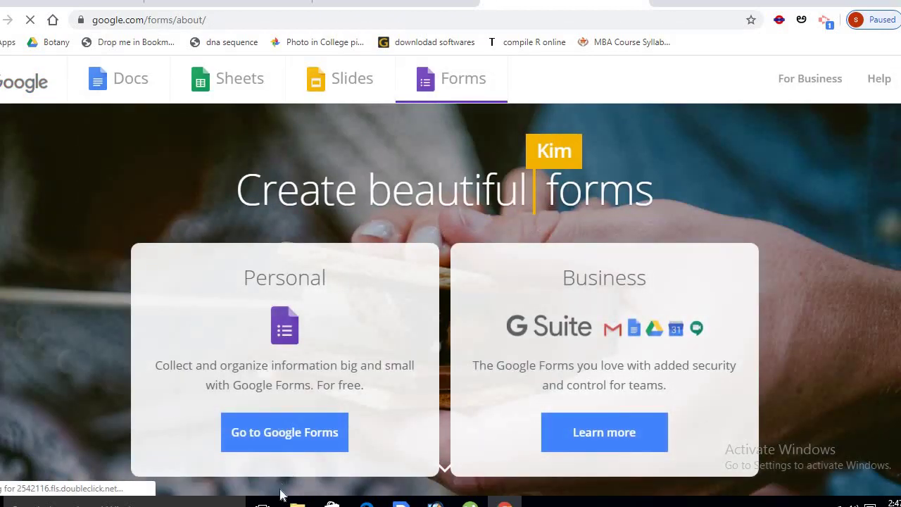
left_click(295, 433)
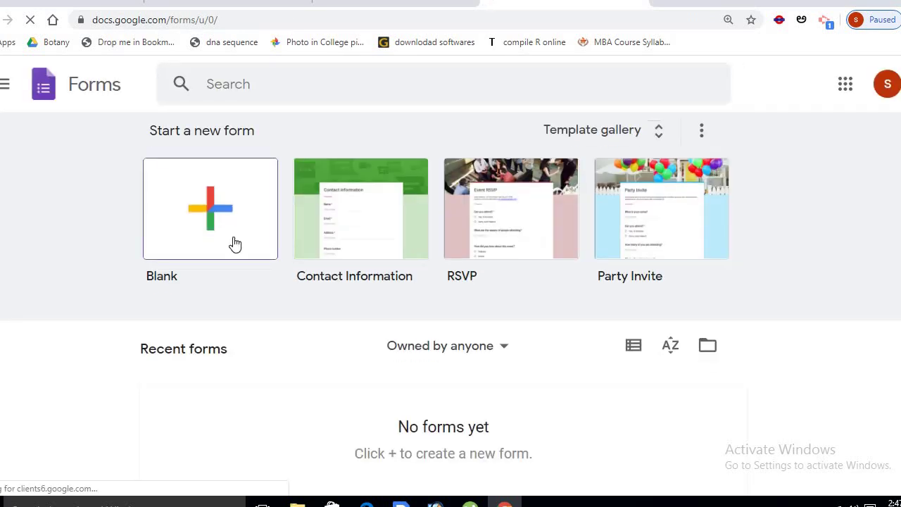
- Create a new blank 'Untitled form' and decline the tour of the new Forms
left_click(235, 243)
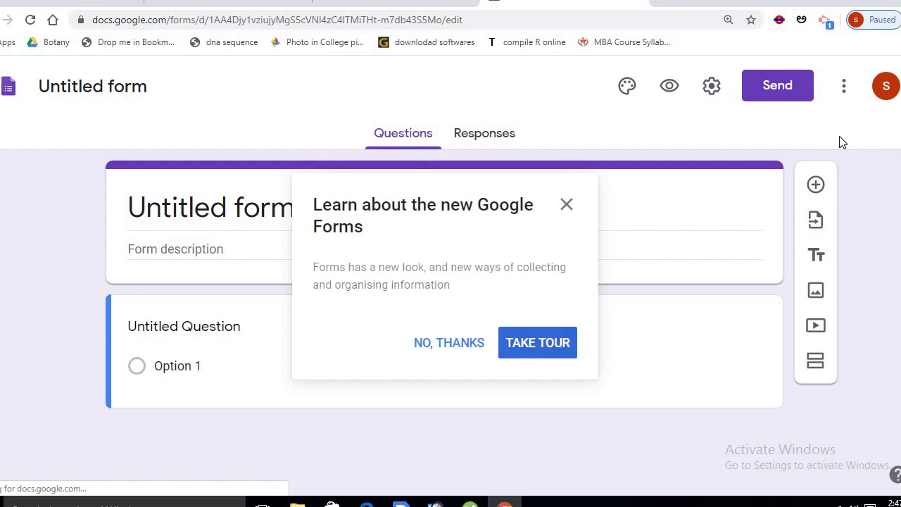
left_click(459, 344)
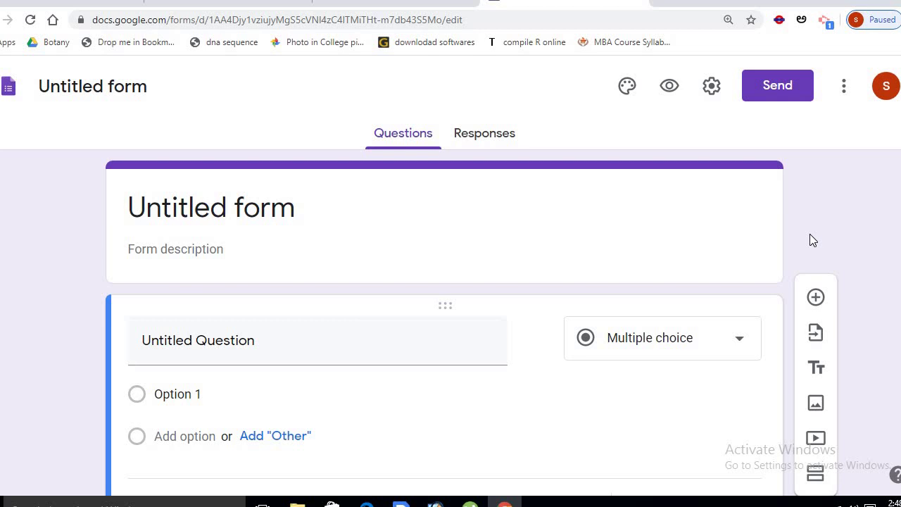
left_click(844, 88)
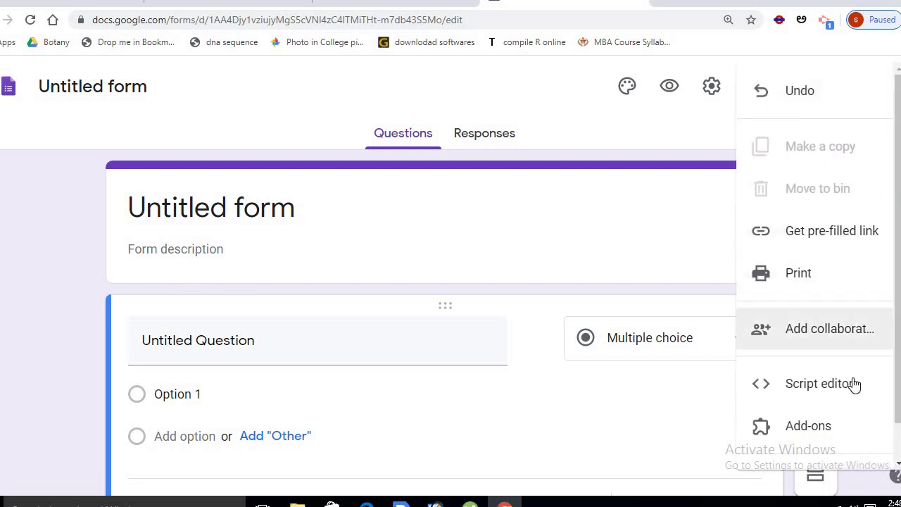
- Search the add-ons marketplace for 'certify' and open the Certify'em listing
left_click(850, 429)
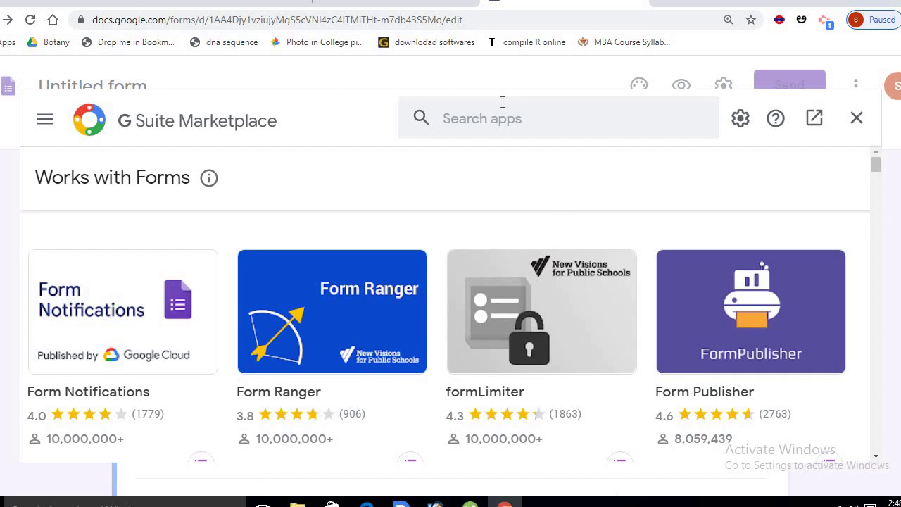
left_click(488, 128)
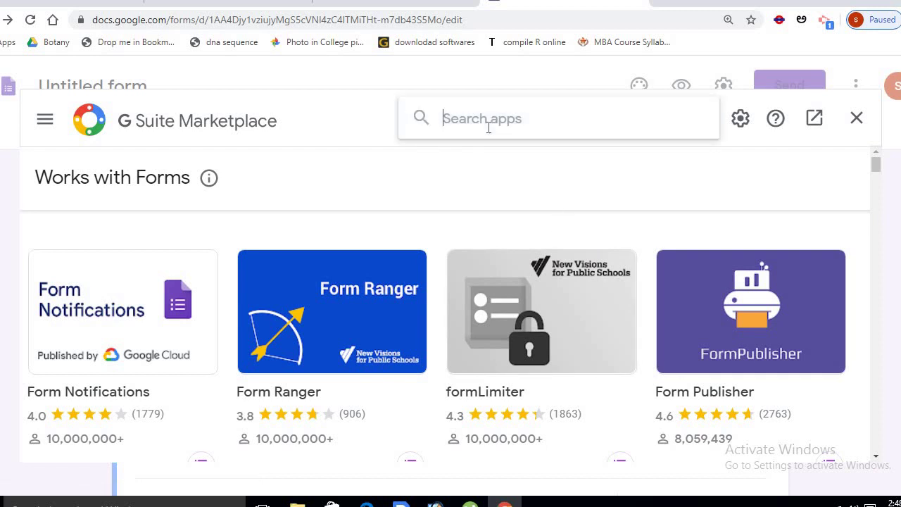
type("certify")
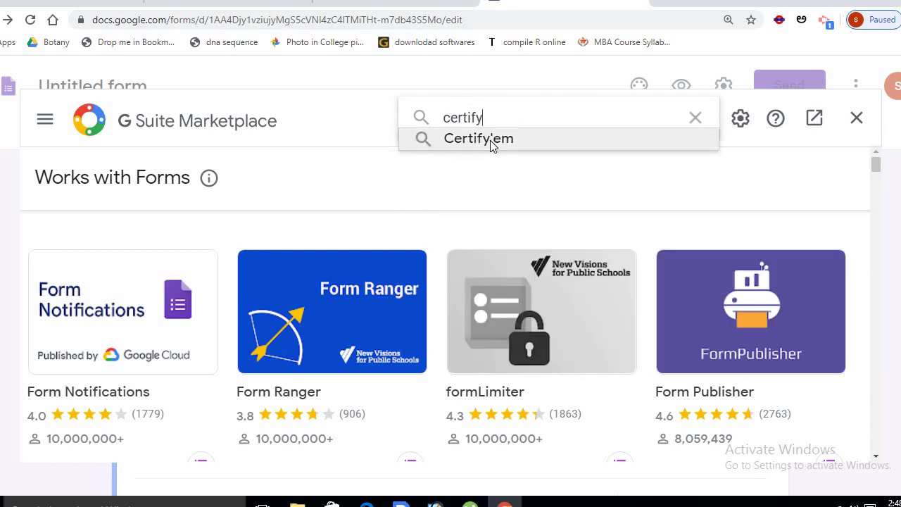
left_click(488, 138)
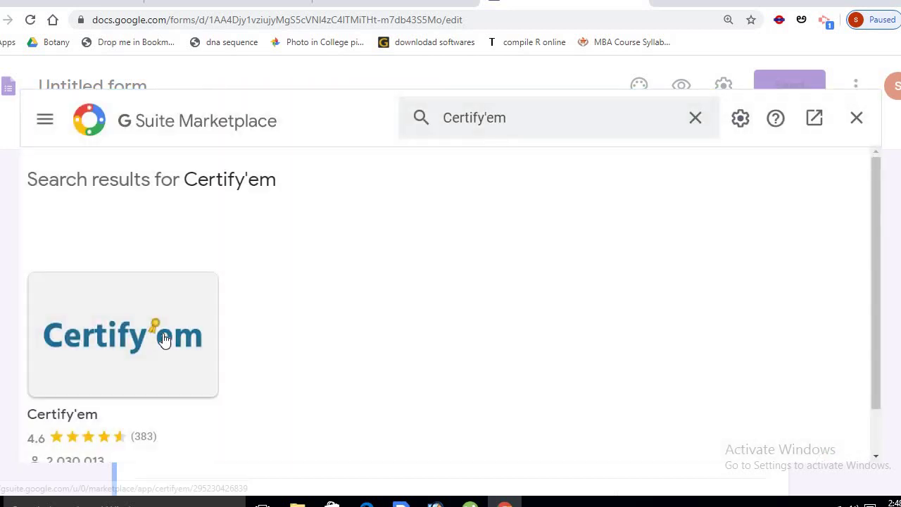
left_click(162, 339)
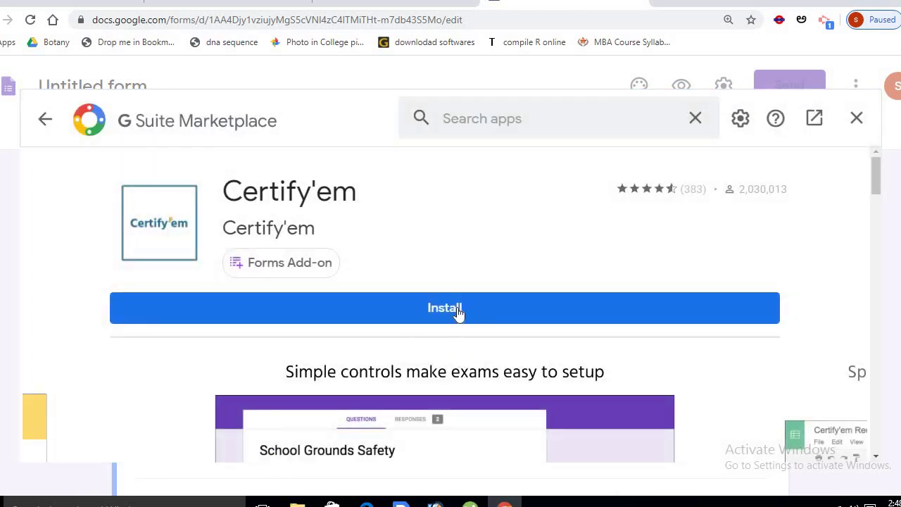
- Start installing Certify'em, choose the Google account, and allow the requested permissions
left_click(458, 310)
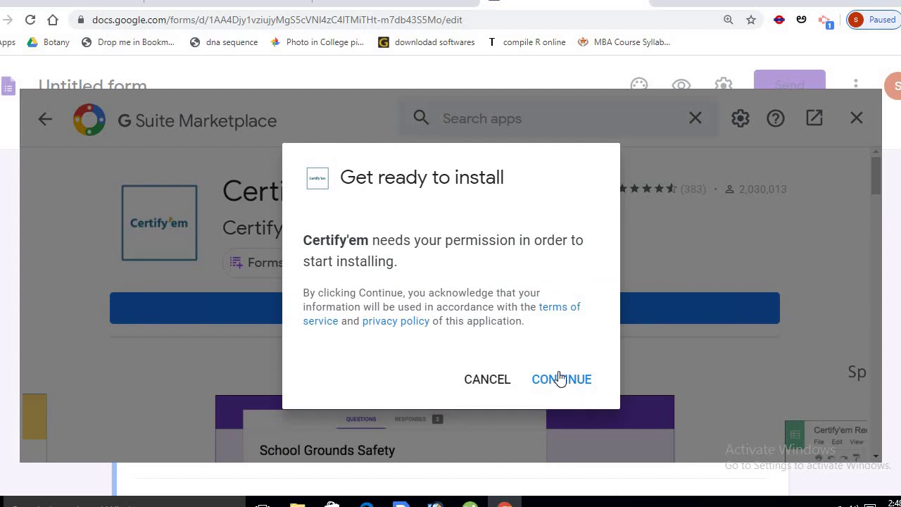
left_click(561, 377)
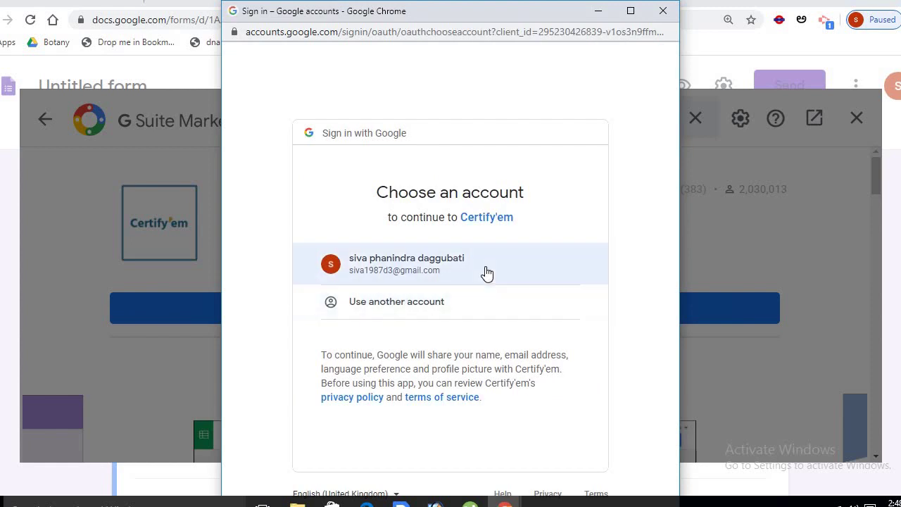
left_click(485, 268)
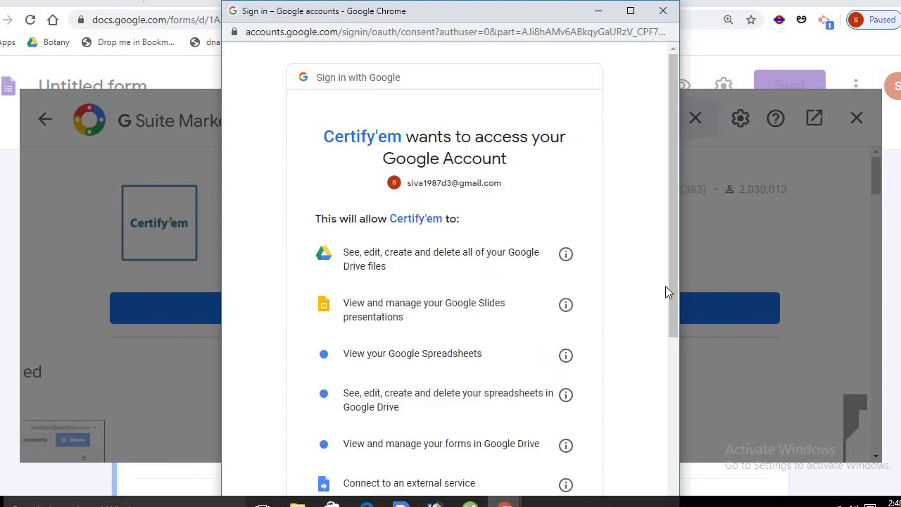
left_click_drag(672, 284, 659, 488)
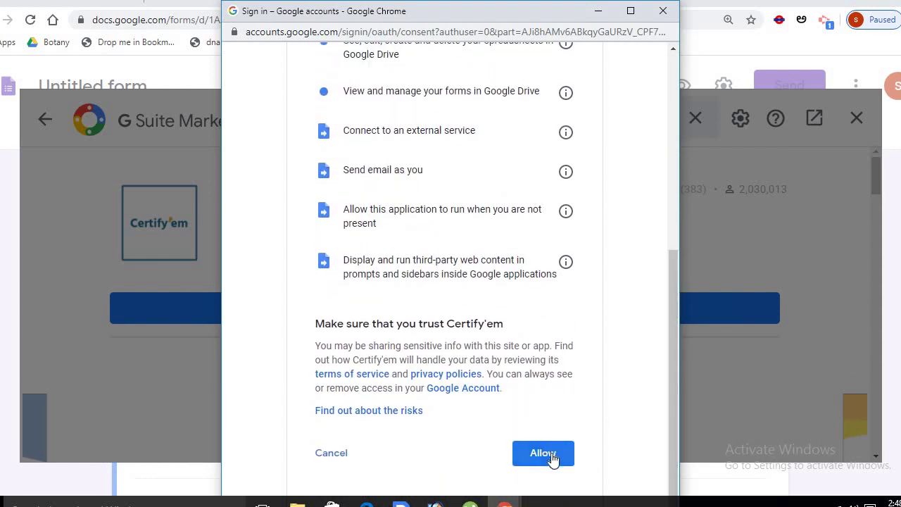
left_click(551, 454)
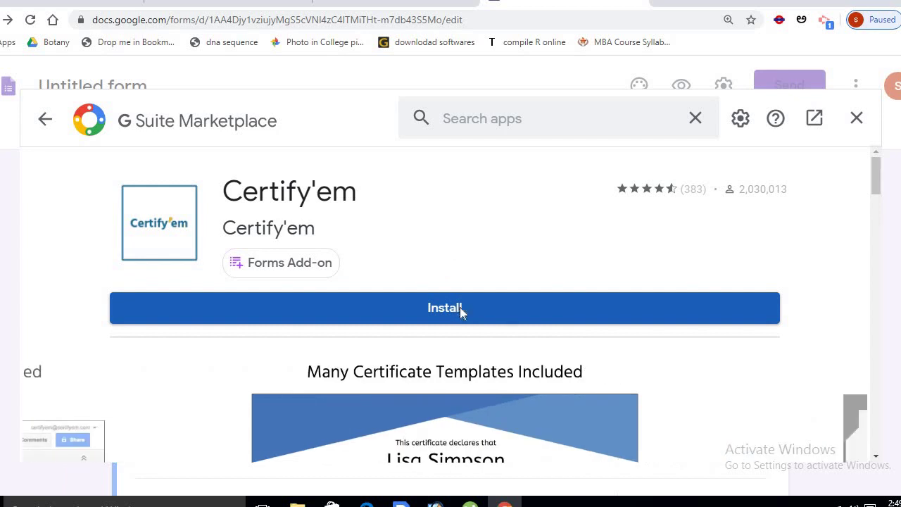
- Rerun the Certify'em installation and dismiss the 'Certify'em has been installed!' confirmation
left_click(459, 307)
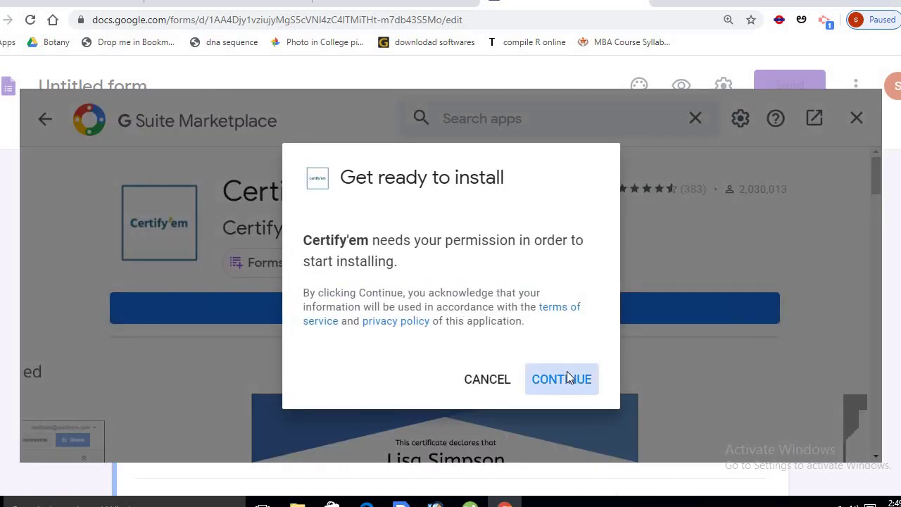
left_click(568, 379)
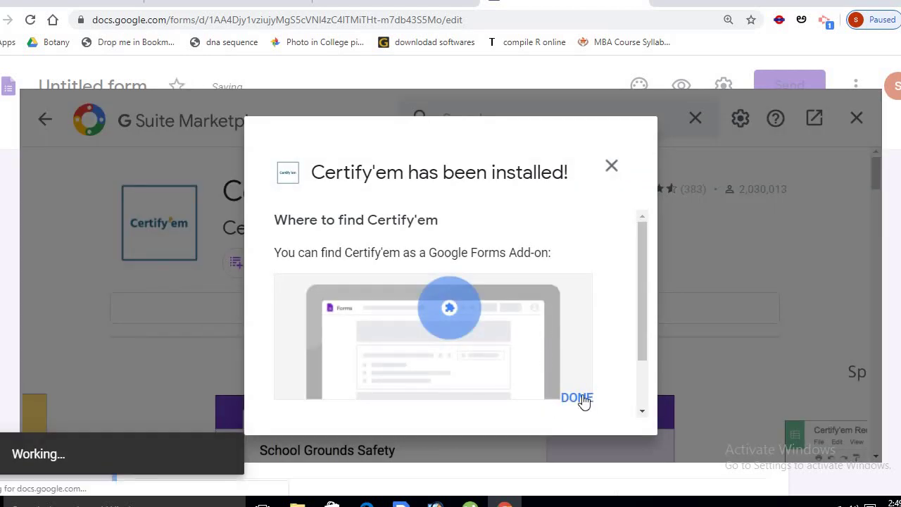
left_click(579, 397)
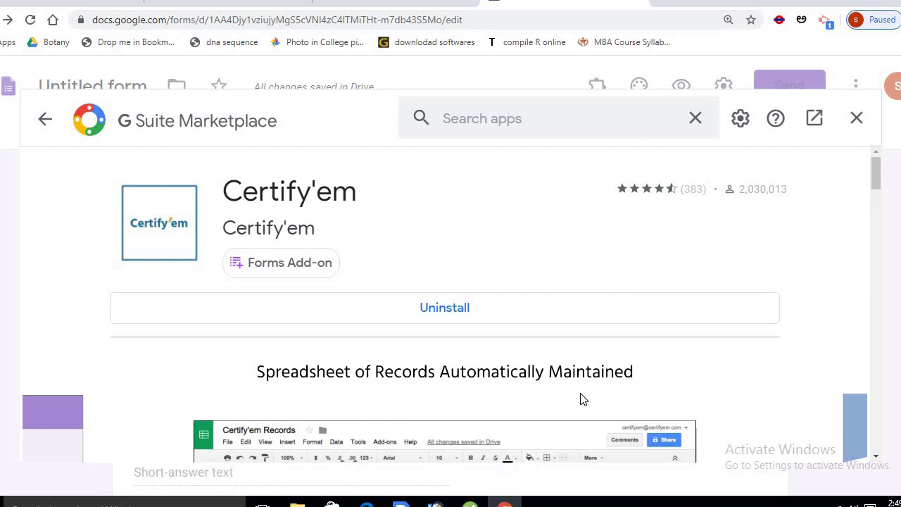
- Close the Marketplace and show the Certify'em controls from the Add-ons menu
left_click(857, 118)
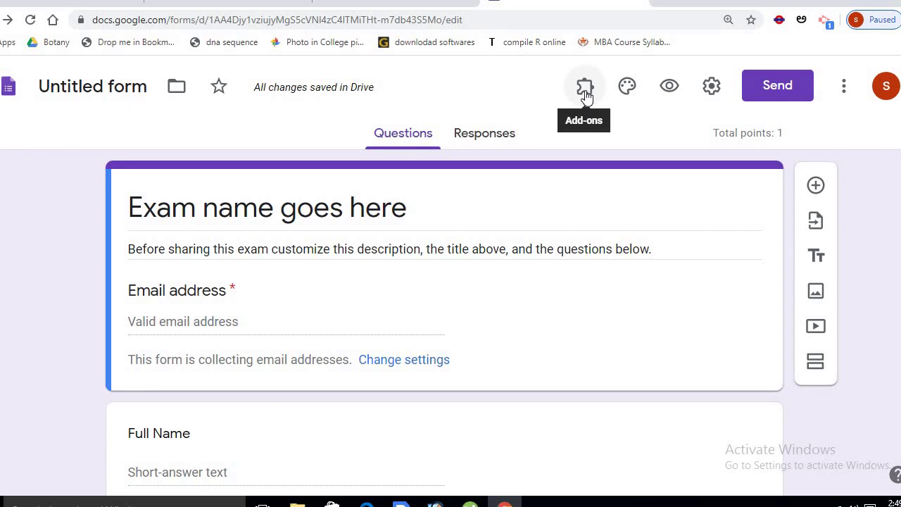
left_click(586, 97)
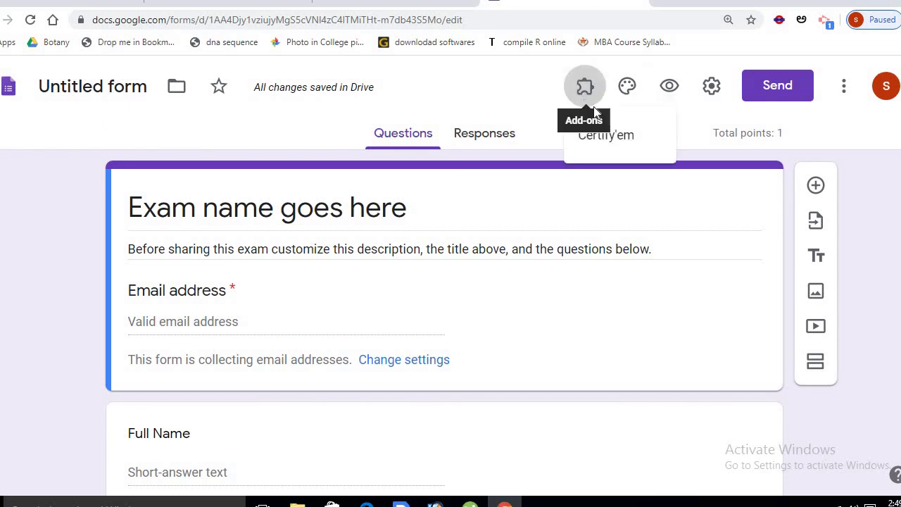
left_click(615, 140)
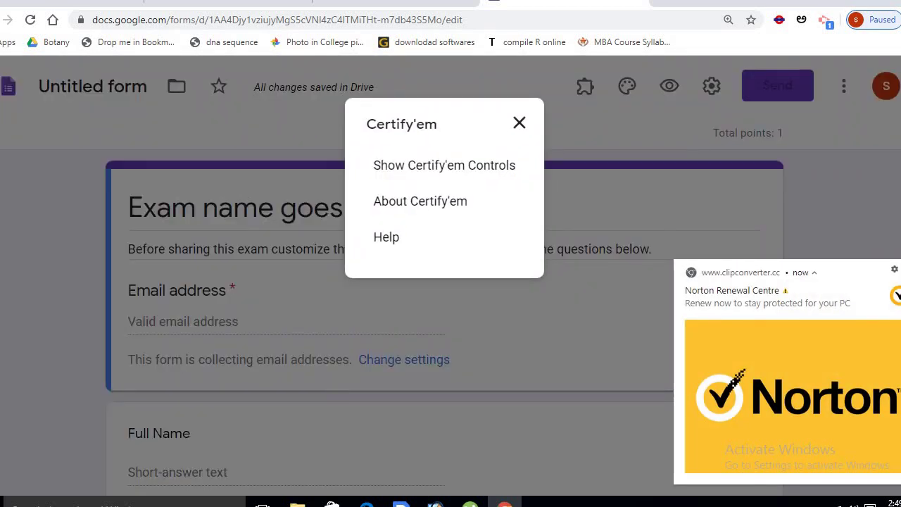
left_click(499, 167)
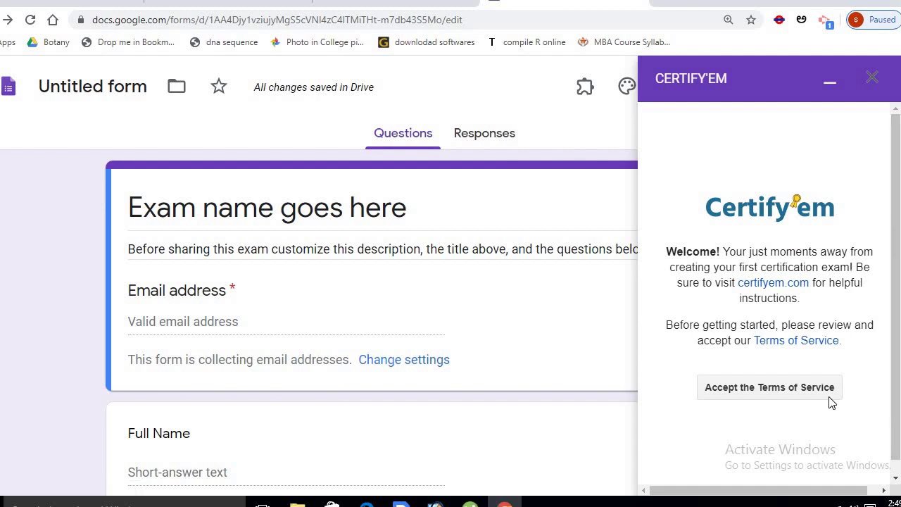
- Accept Certify'em's terms, set the passing score to 50%, and keep the Golden template
left_click(799, 387)
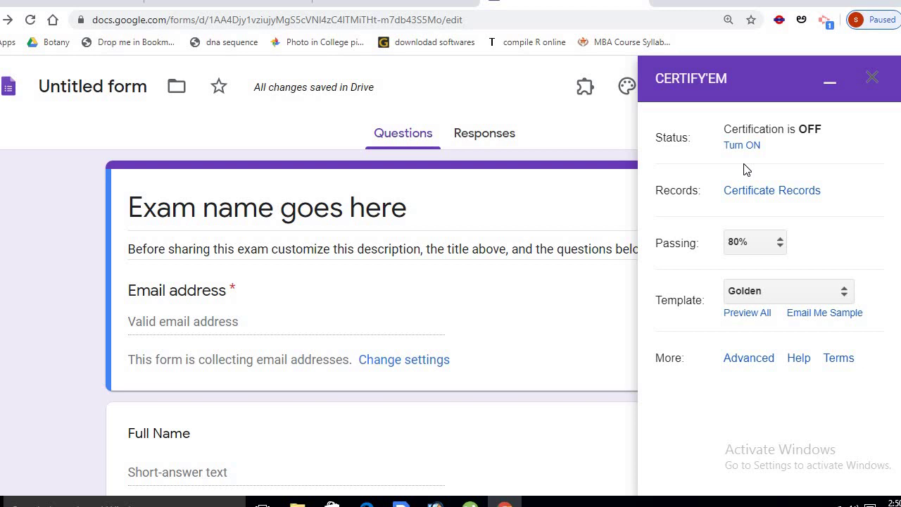
left_click(749, 245)
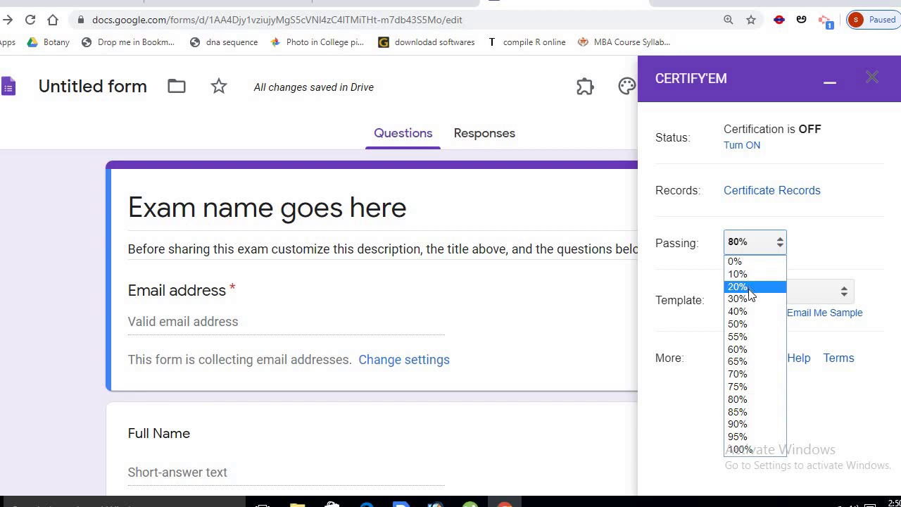
left_click(745, 325)
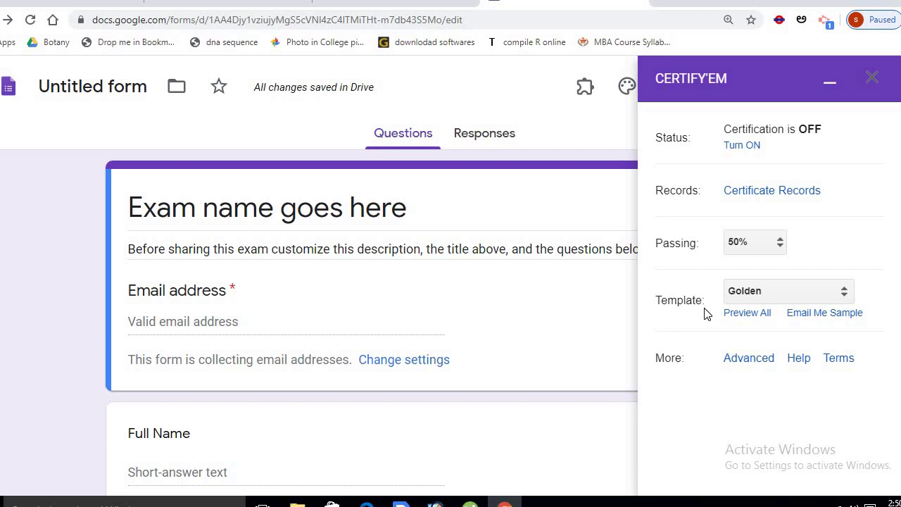
left_click(759, 299)
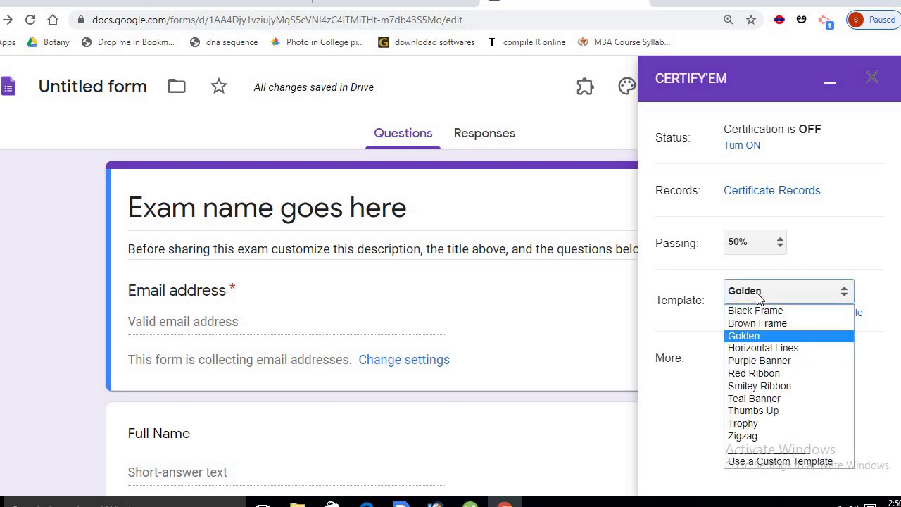
left_click(758, 297)
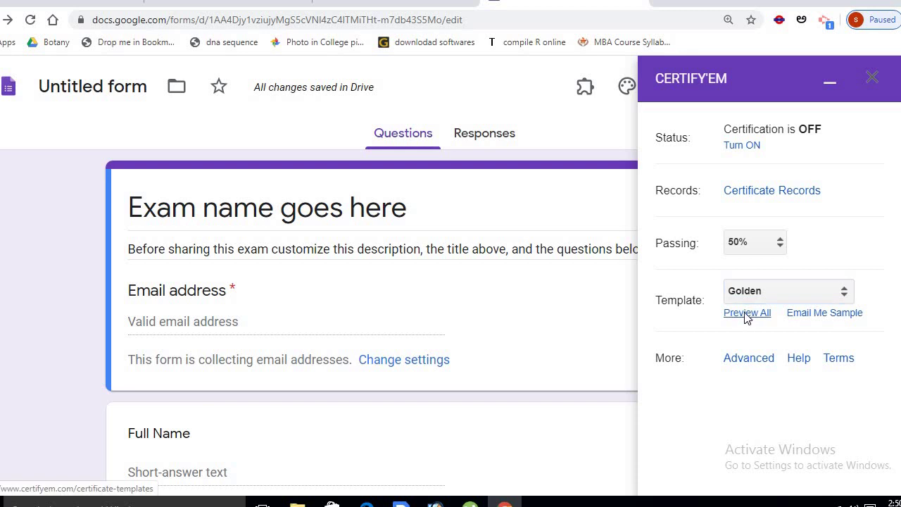
left_click(748, 313)
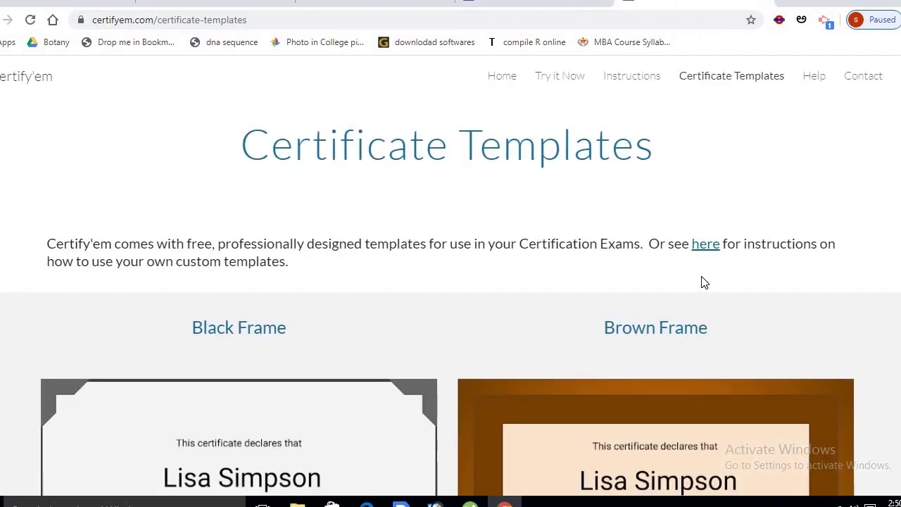
scroll(702, 279, "down", 5)
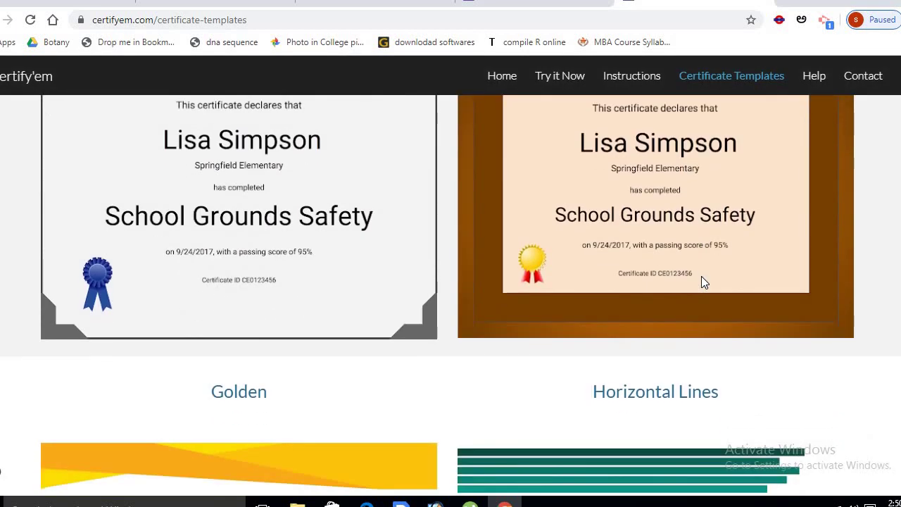
scroll(701, 276, "down", 8)
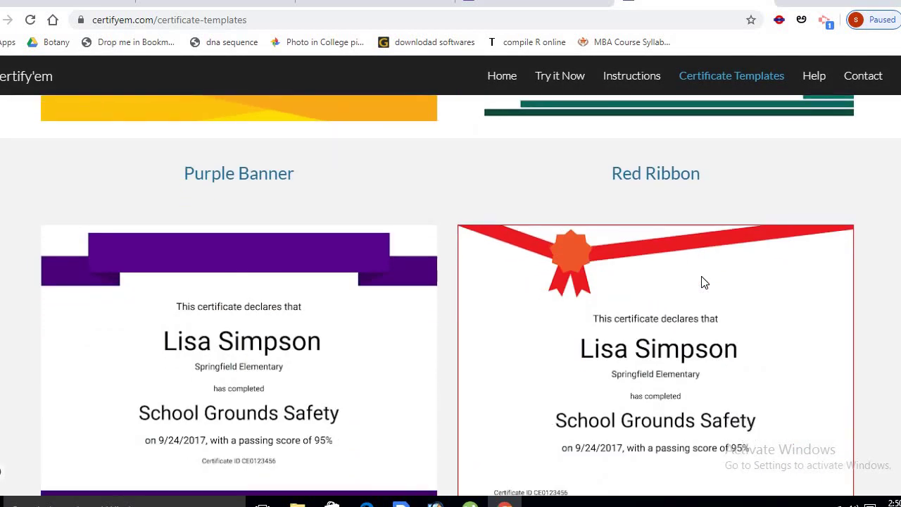
scroll(702, 281, "down", 9)
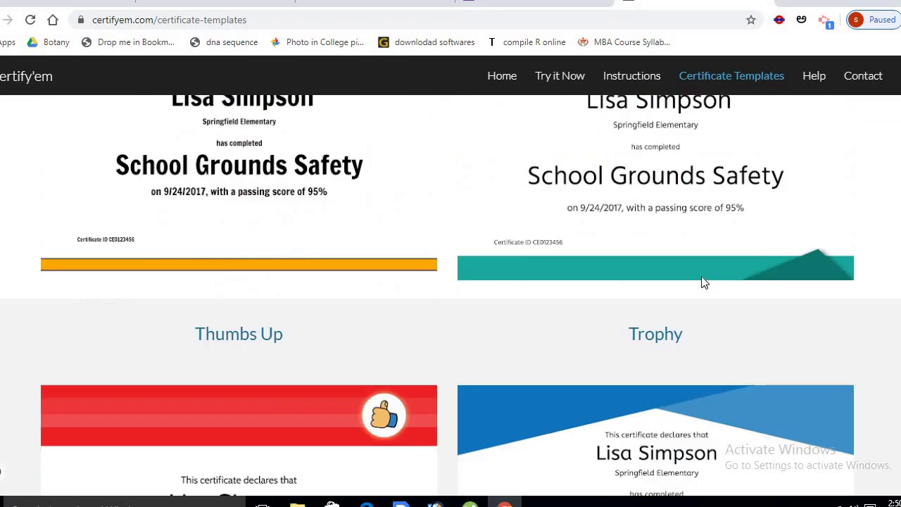
scroll(702, 282, "down", 5)
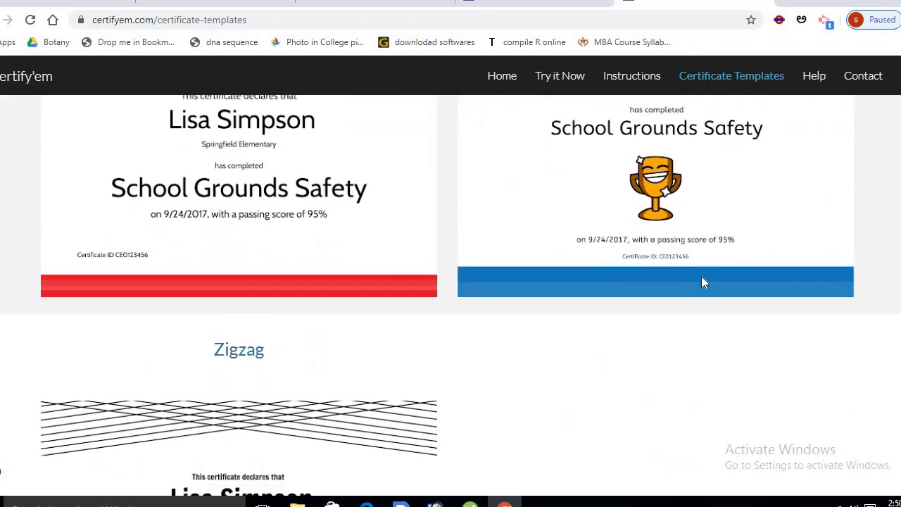
scroll(702, 281, "down", 3)
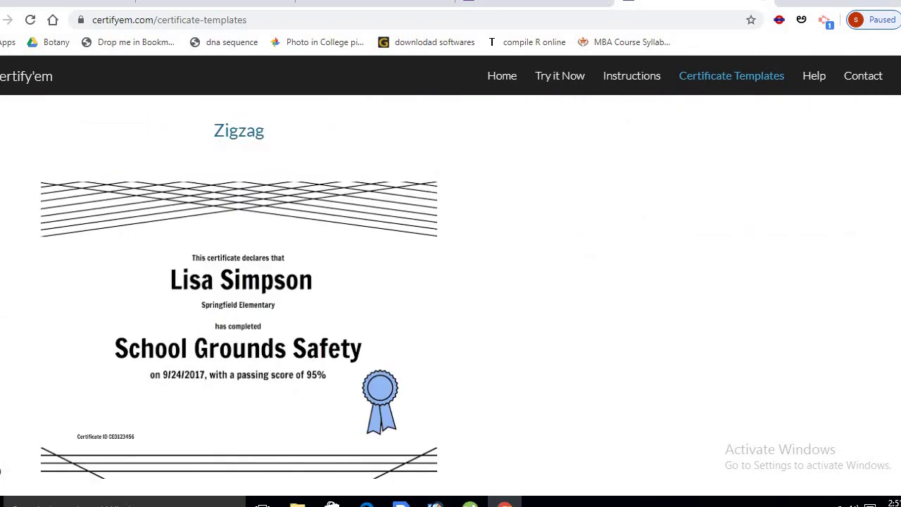
key("ctrl+w")
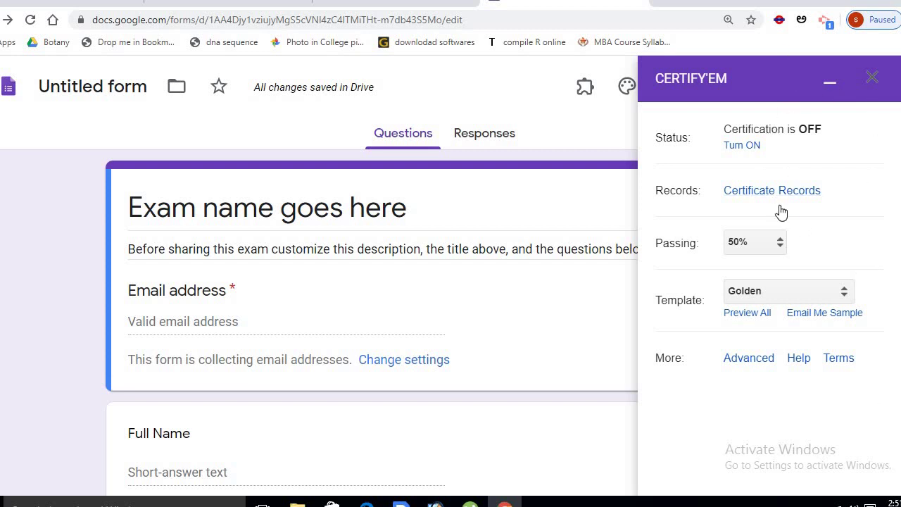
left_click(792, 294)
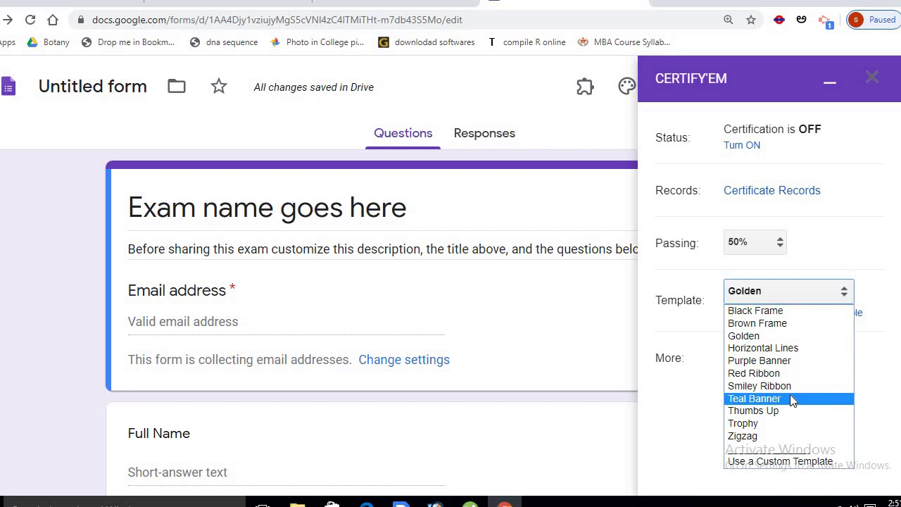
left_click(780, 336)
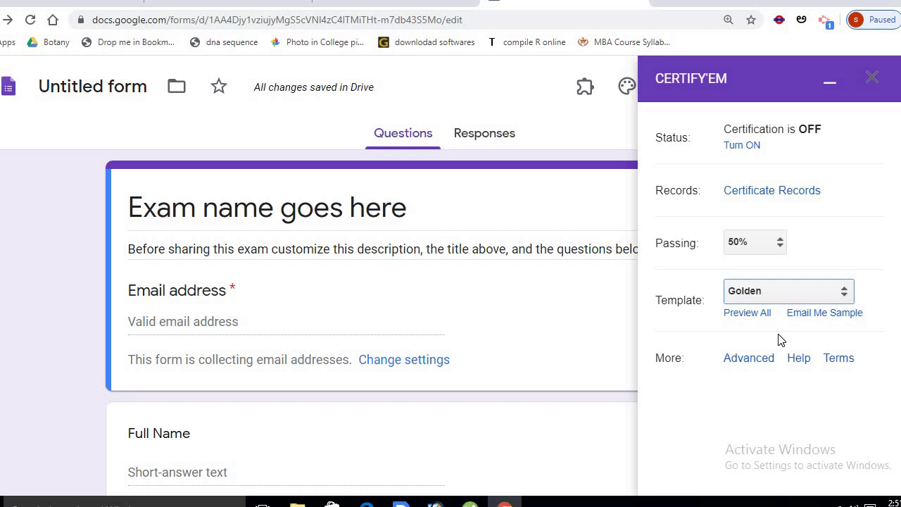
- In Certify'em Advanced options, set the submission message to 'Thank you for taking the test.'
left_click(750, 359)
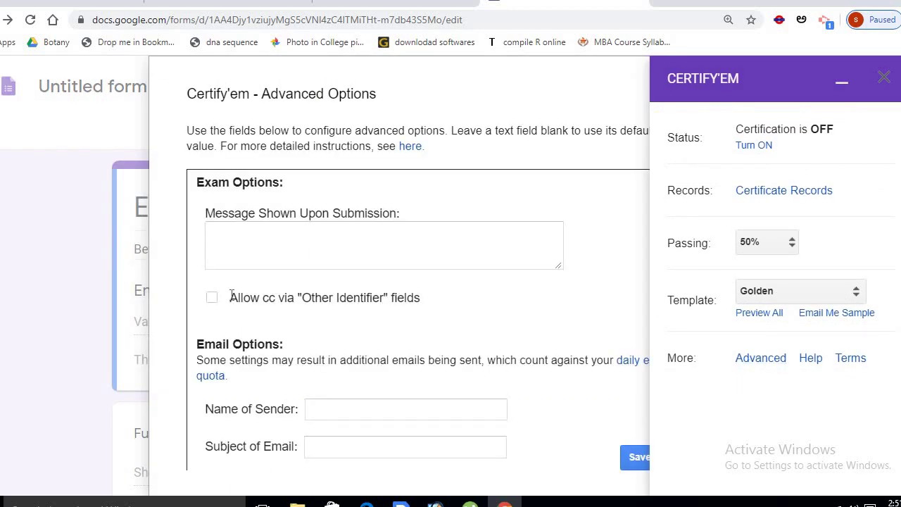
left_click(254, 231)
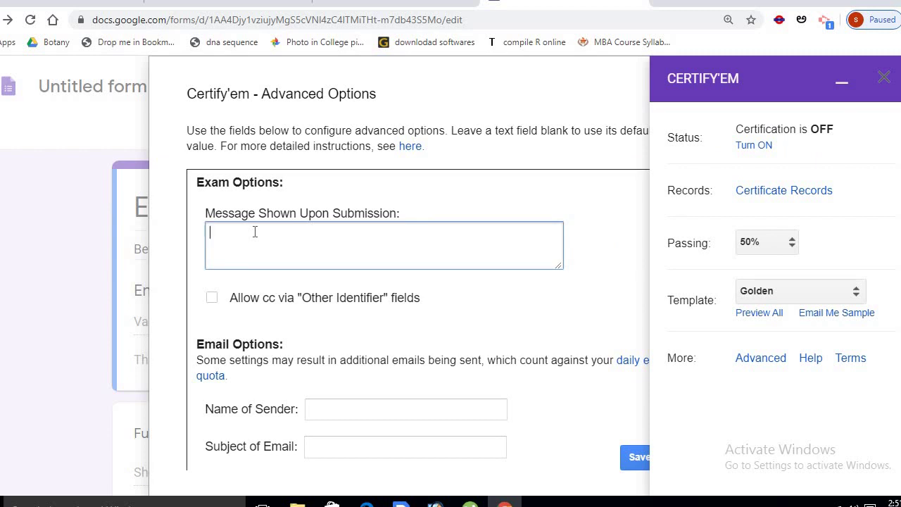
type("Thanks")
key("BackSpace")
type("you for taking the ")
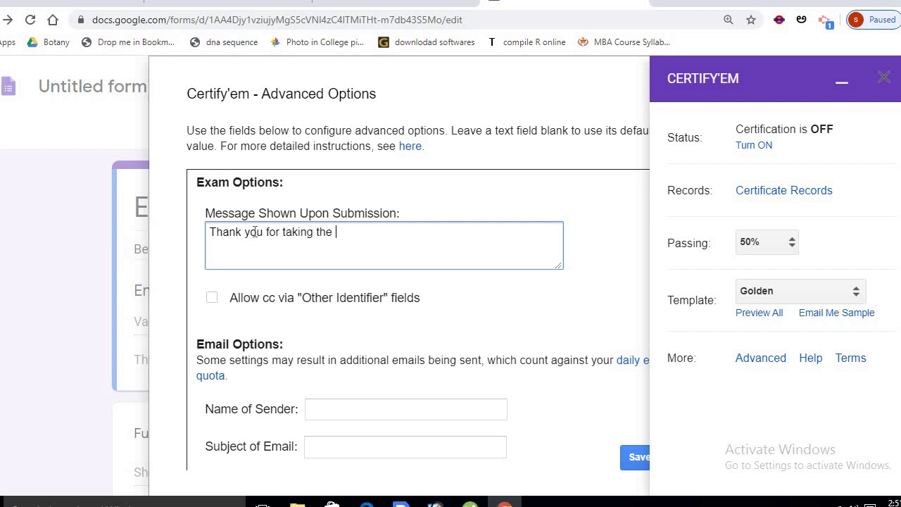
type("test.")
left_click(287, 283)
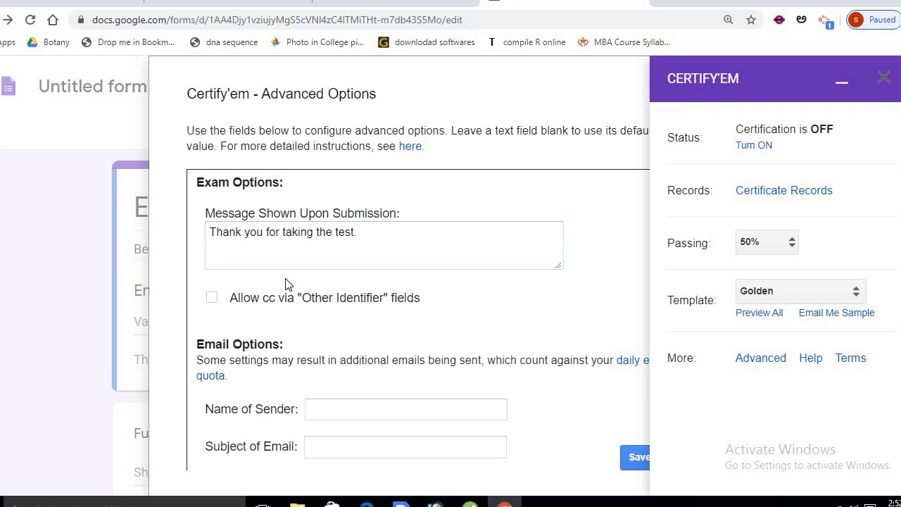
scroll(287, 283, "down", 3)
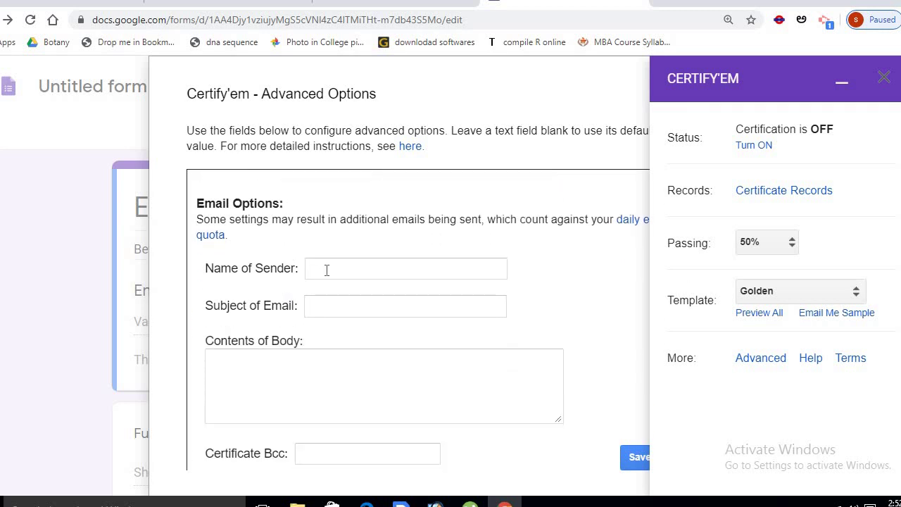
- Enter the college name as sender and 'YOUR CERTIFICATE' as the email subject
left_click(327, 270)
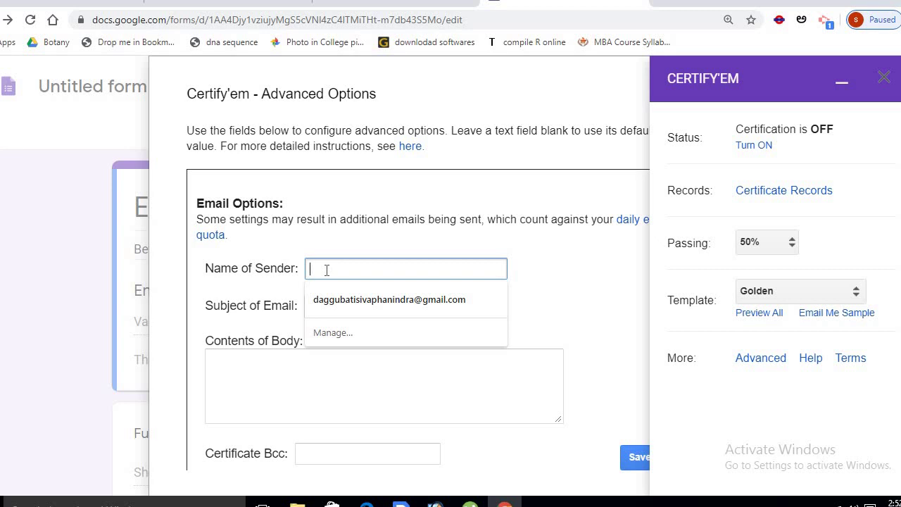
type("SGK")
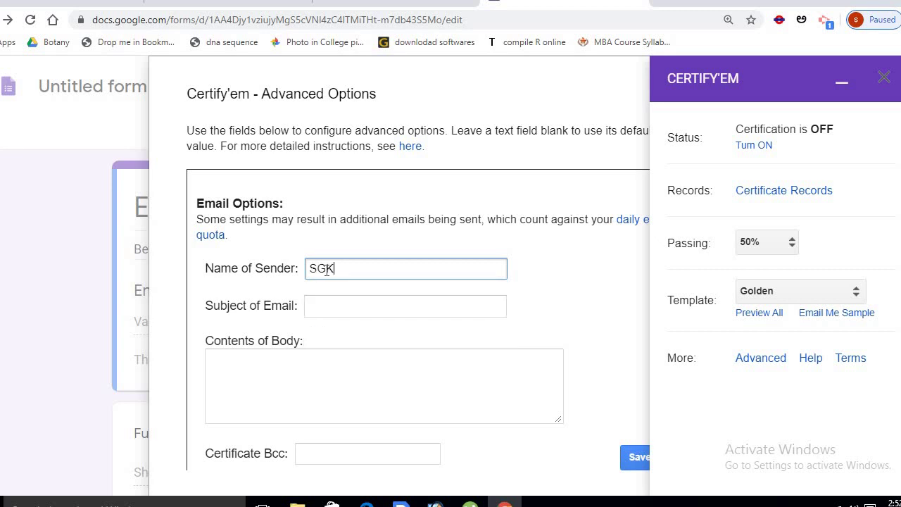
type(" GOVERNM")
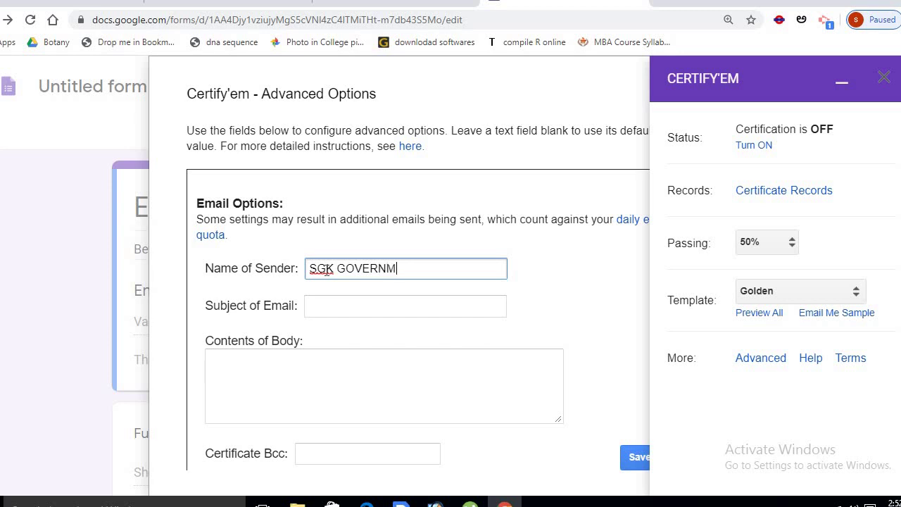
type("ENT DEGREE COLLEGE")
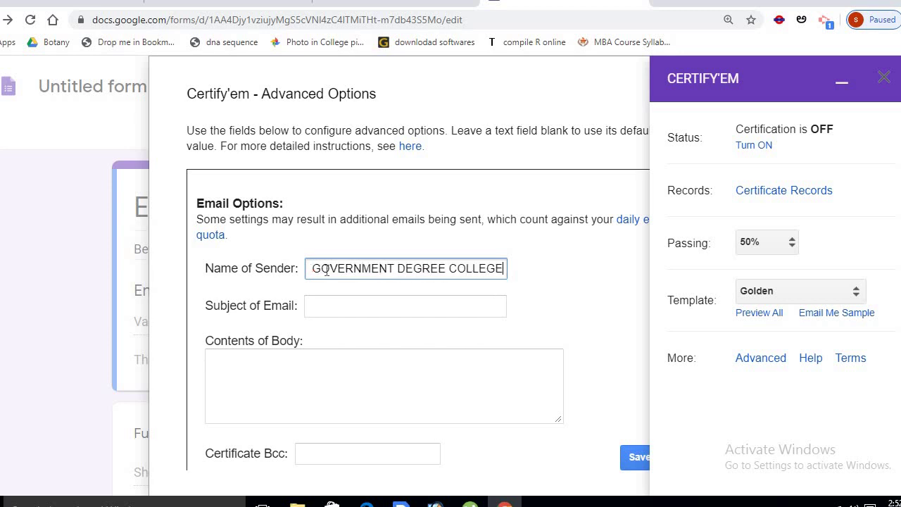
type(",VINUKON")
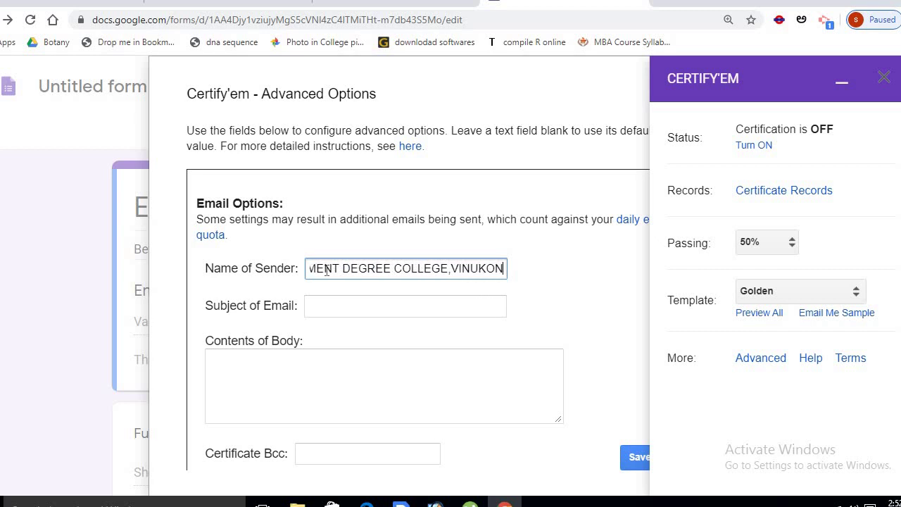
type("DA")
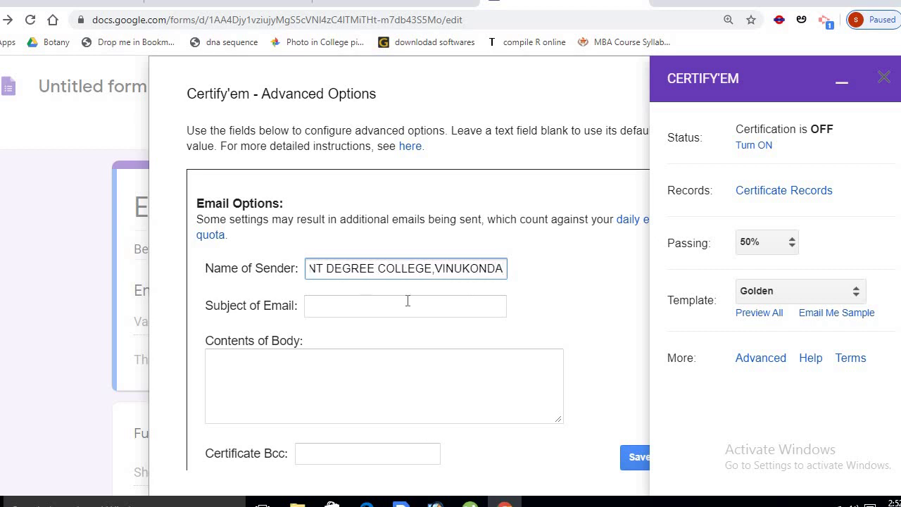
left_click(387, 290)
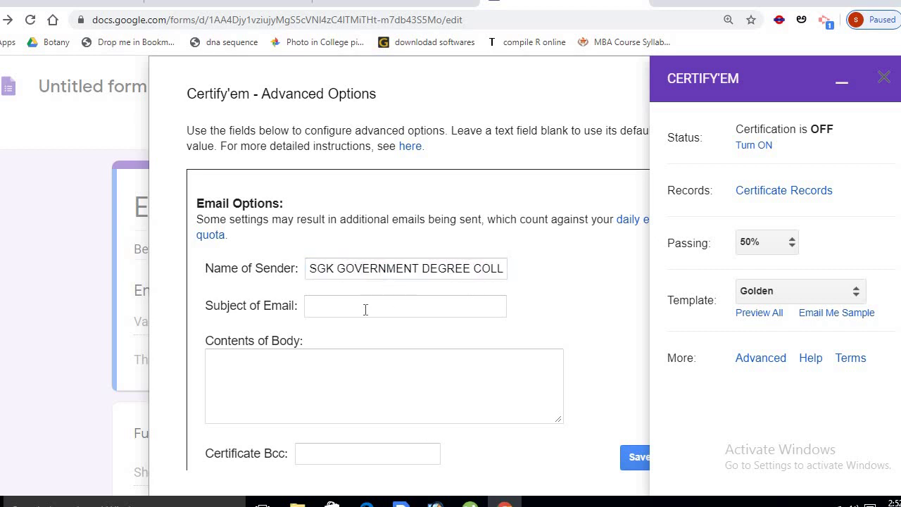
left_click(365, 307)
type("YO")
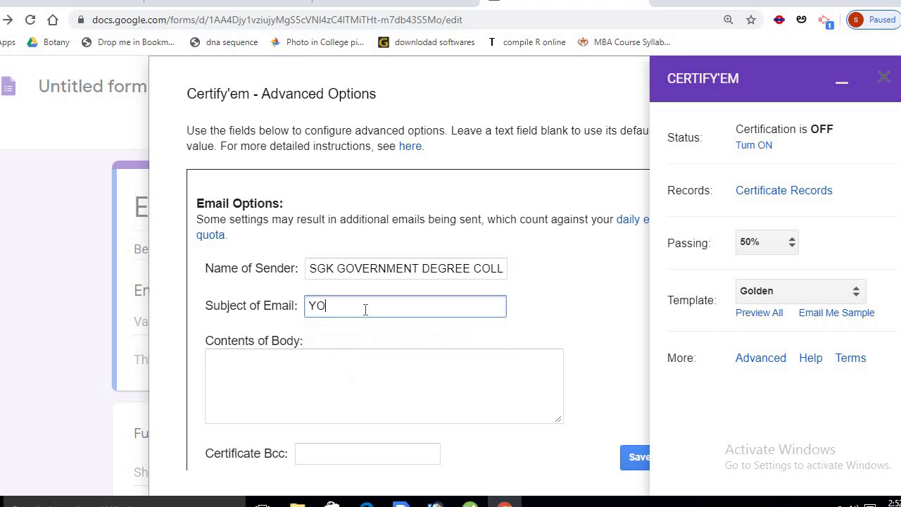
type("UR CERTIFICATE")
- Write the email body congratulating the student on passing and inviting them to download the certificate below
left_click(309, 376)
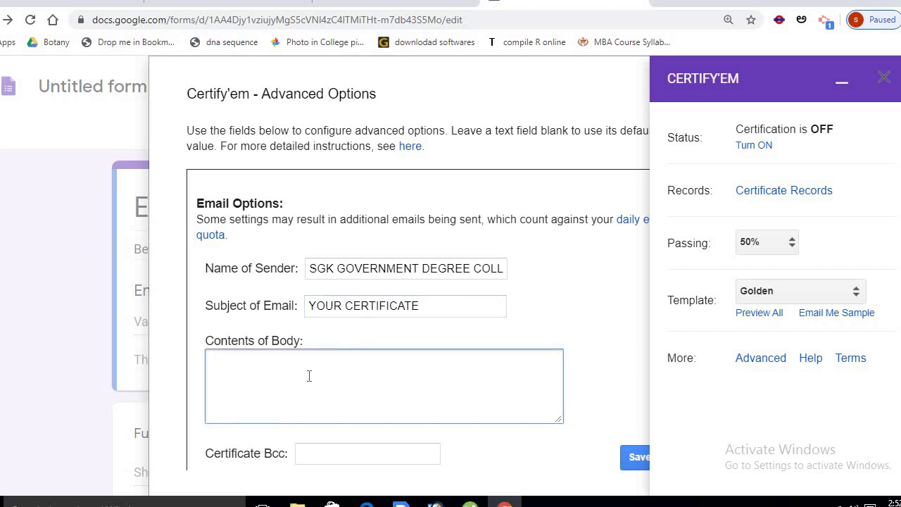
type("Congratulations")
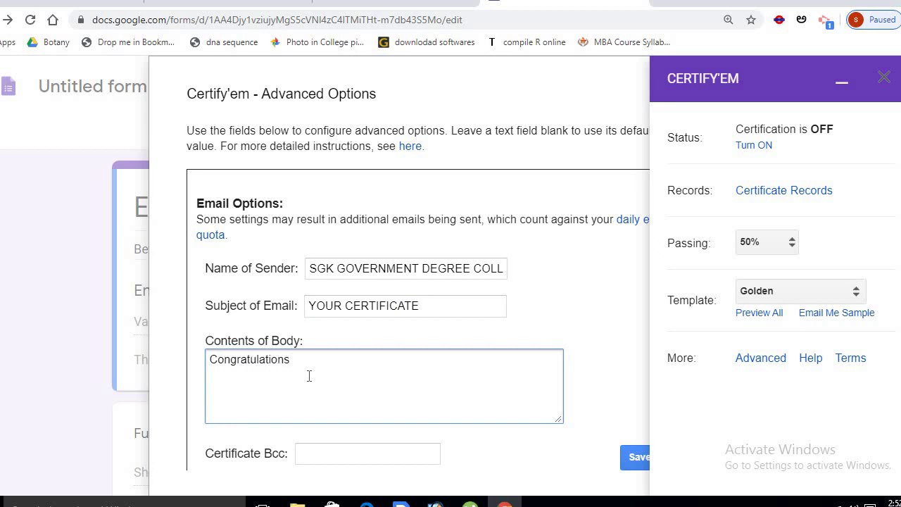
type(".You have successfull")
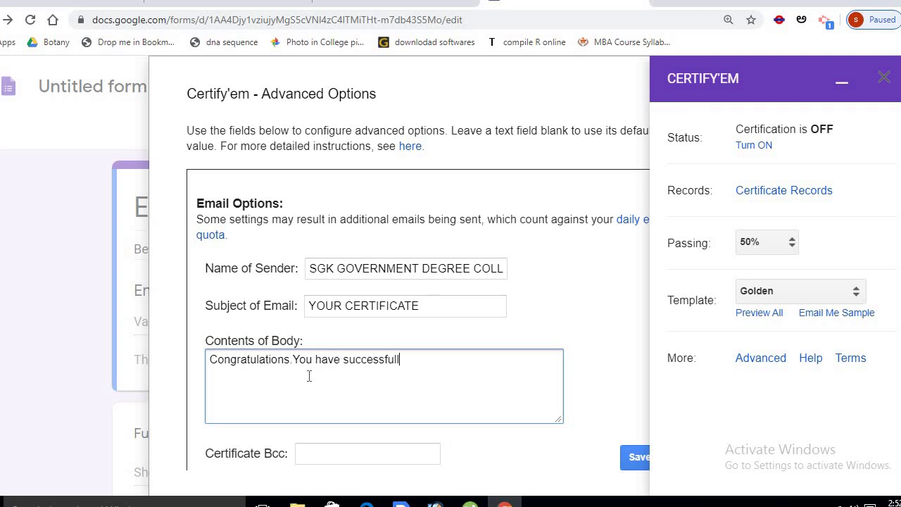
type("y passed the exa")
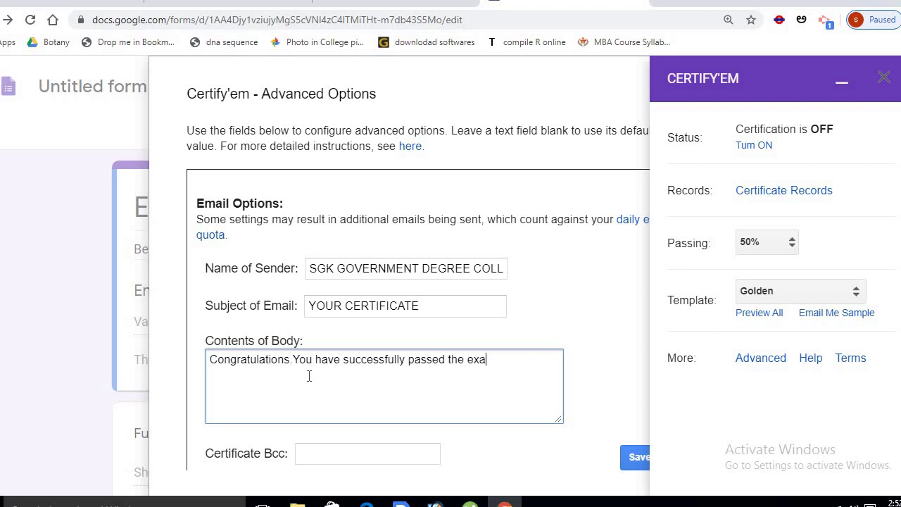
type("m.Please download")
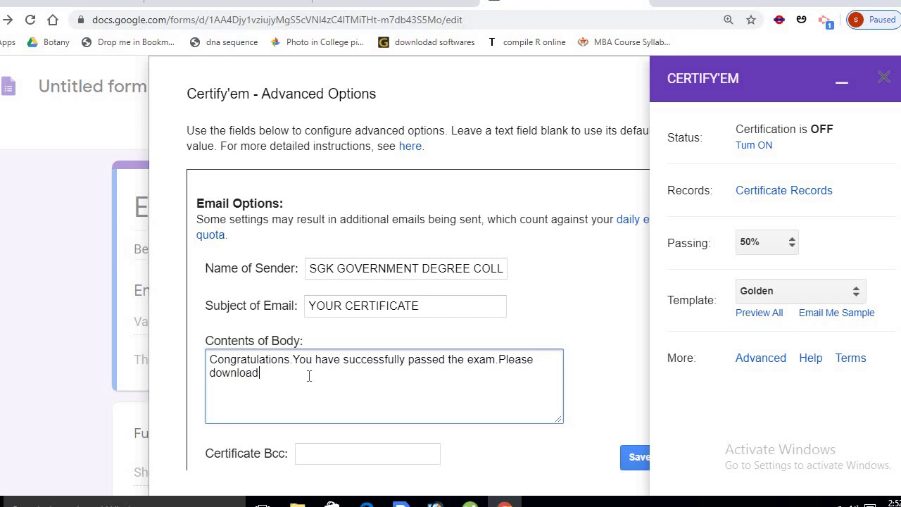
type(" your certificate ")
type("ve")
key("BackSpace")
key("BackSpace")
type("below.")
left_click(309, 440)
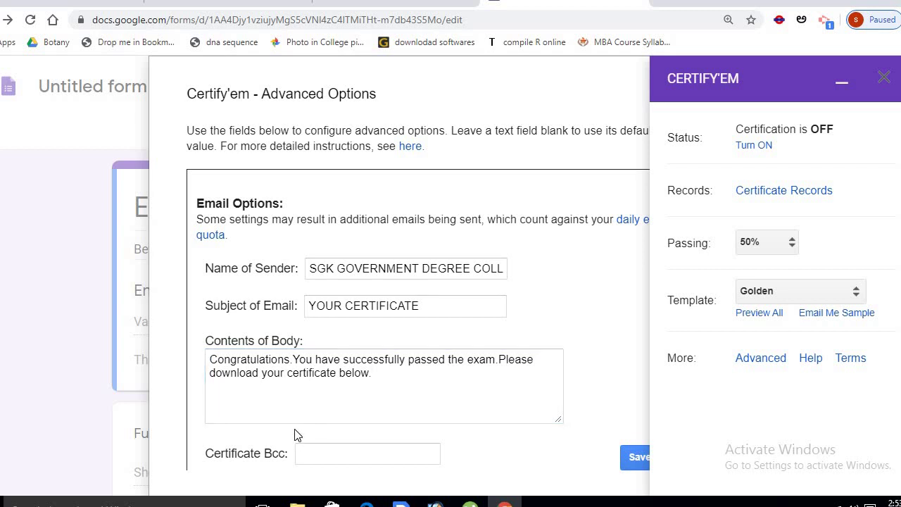
- Keep certificates sent as PDF and shared via Email, then save the advanced options
scroll(296, 436, "down", 3)
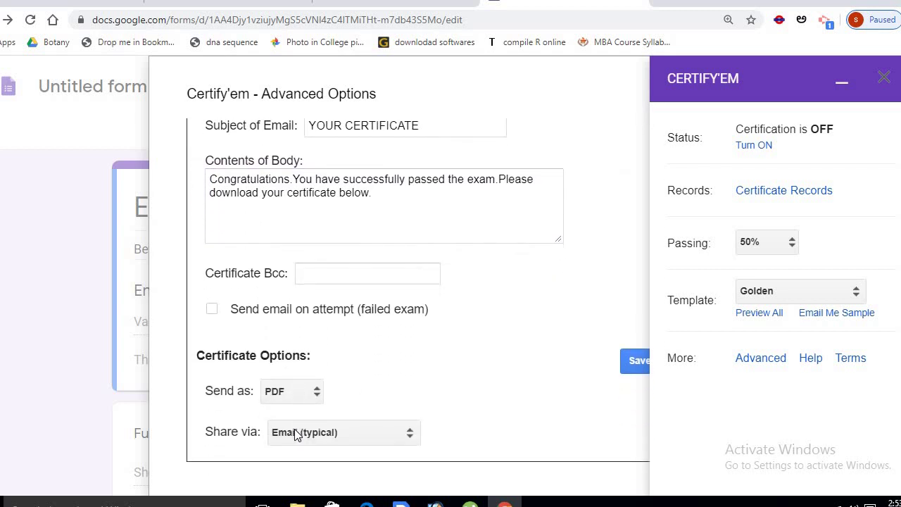
left_click(293, 395)
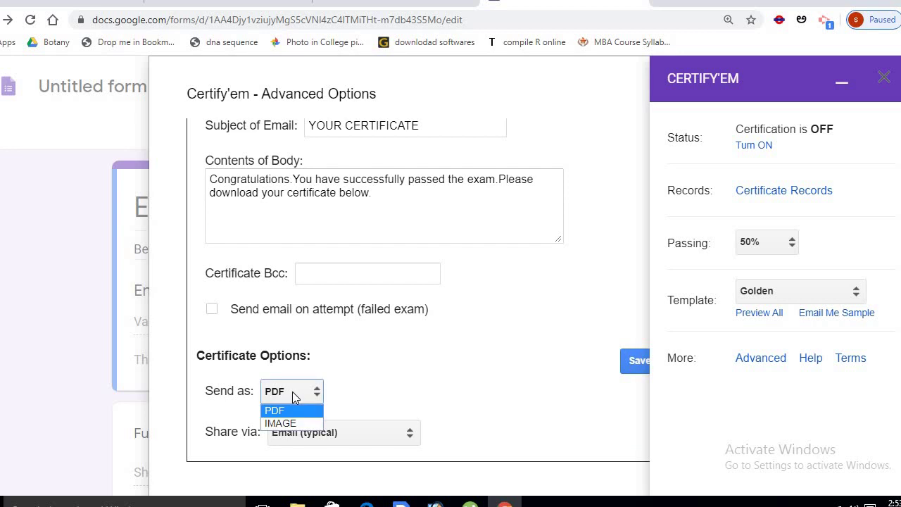
left_click(292, 391)
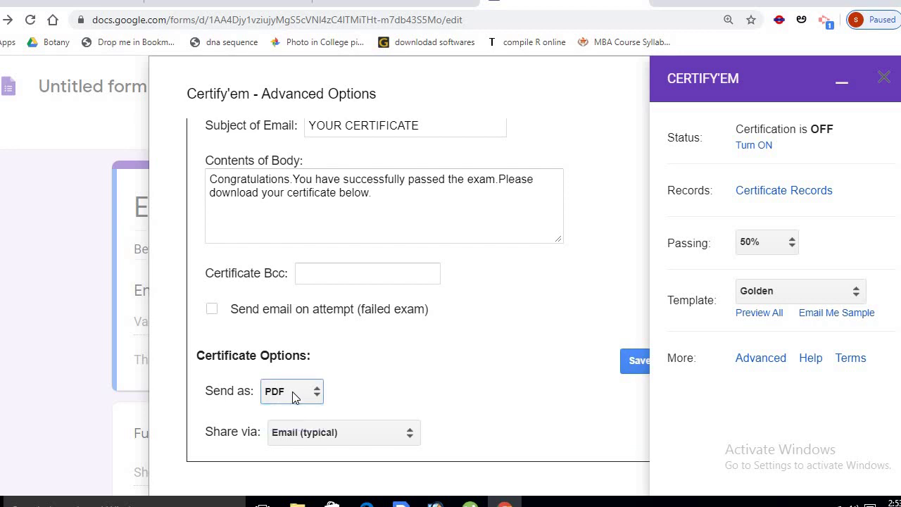
left_click(325, 434)
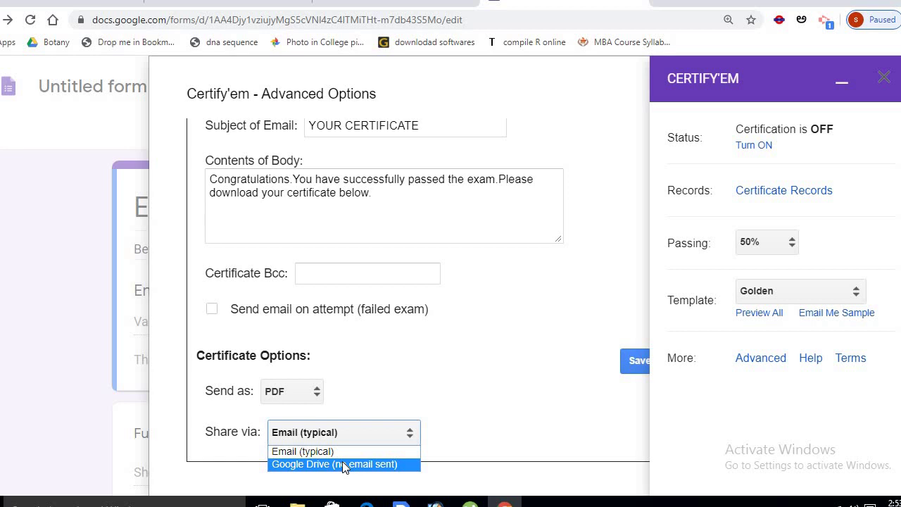
left_click(343, 452)
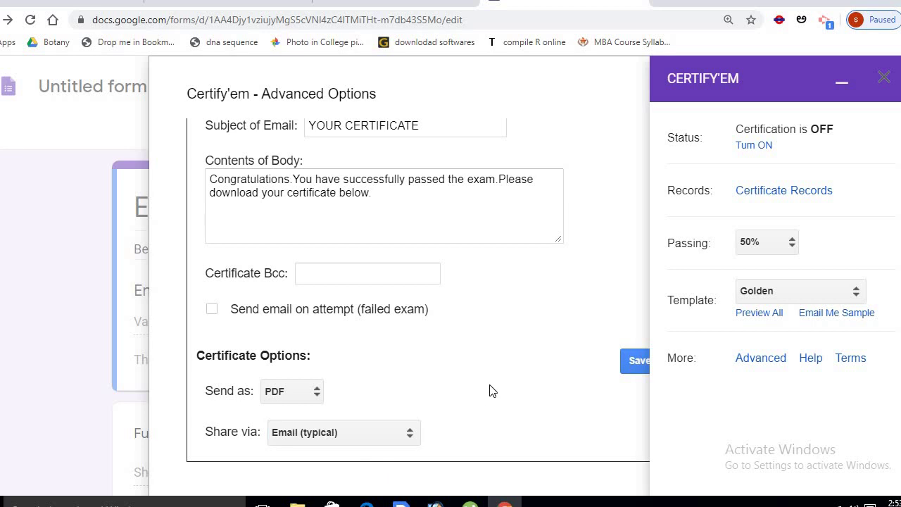
left_click(635, 362)
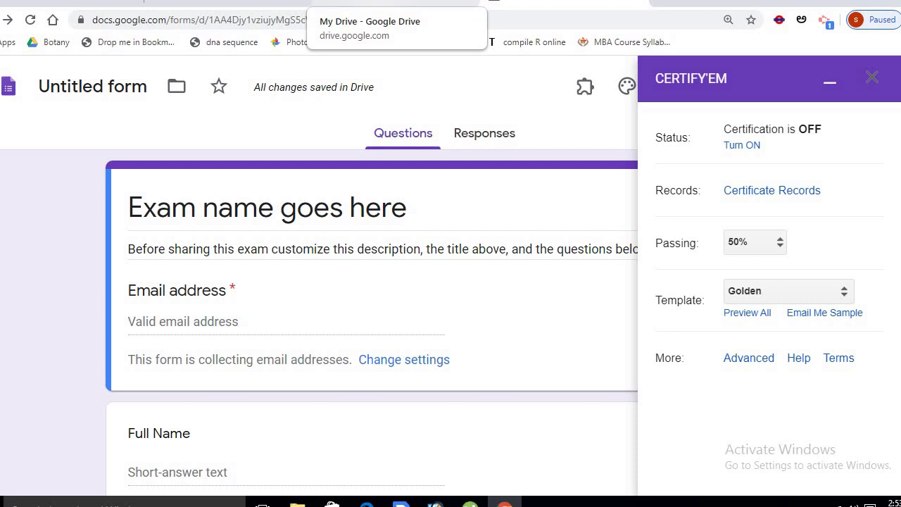
- From My Drive, create a new blank Google Slides 'Untitled presentation'
left_click(394, 3)
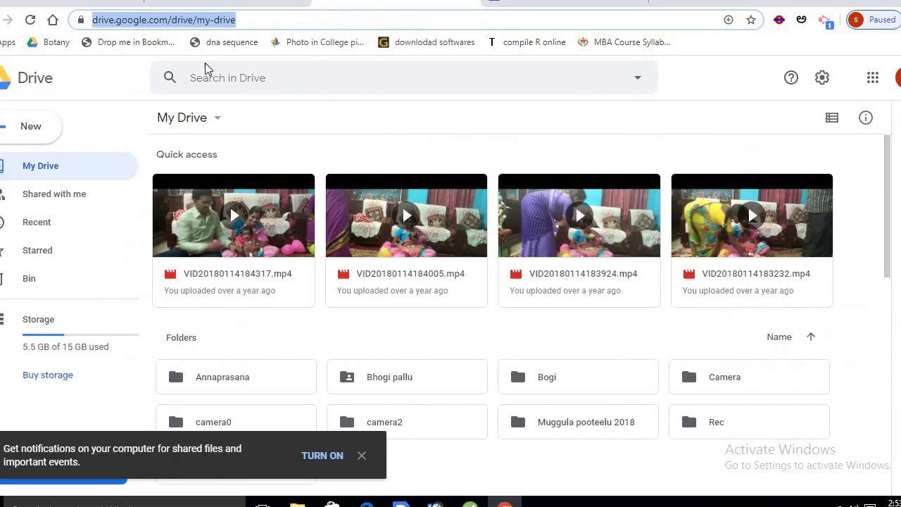
left_click(50, 128)
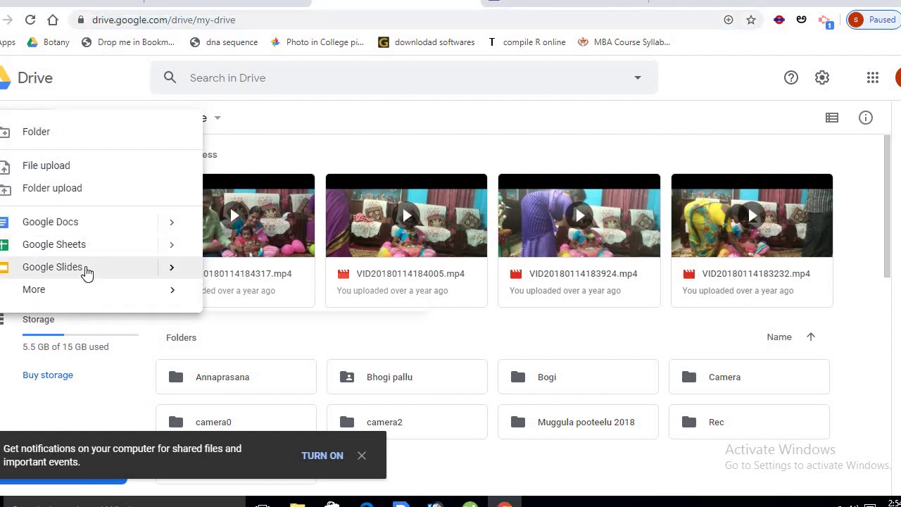
left_click(86, 273)
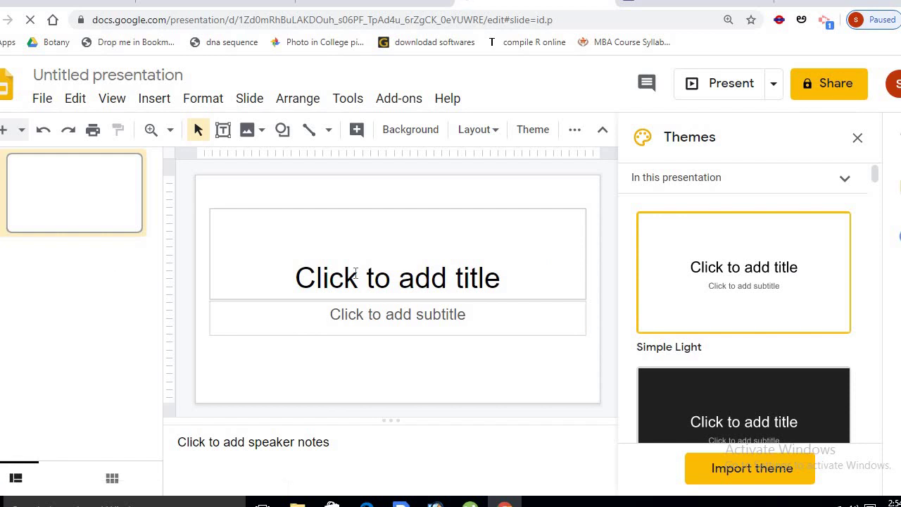
- Lower the title box, then upload an image, picking the 'certificate' file from Downloads' SR folder
left_click_drag(400, 207, 401, 236)
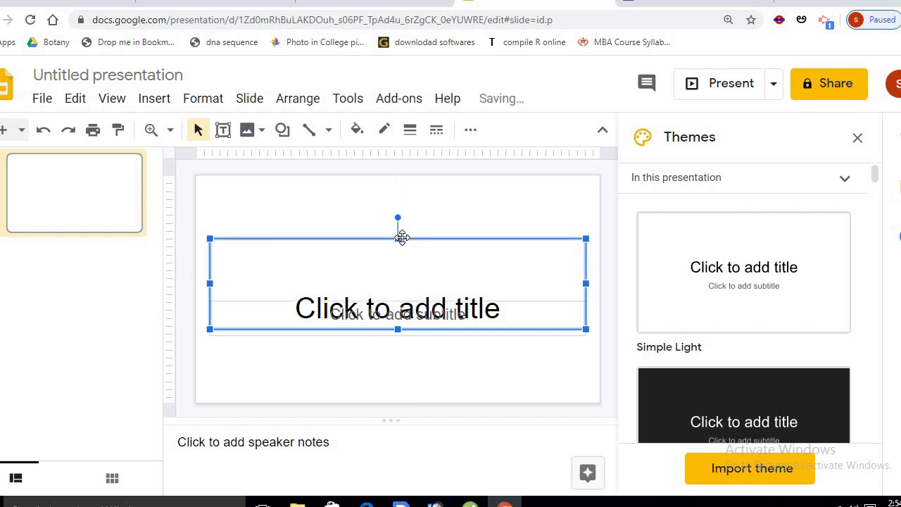
left_click(343, 203)
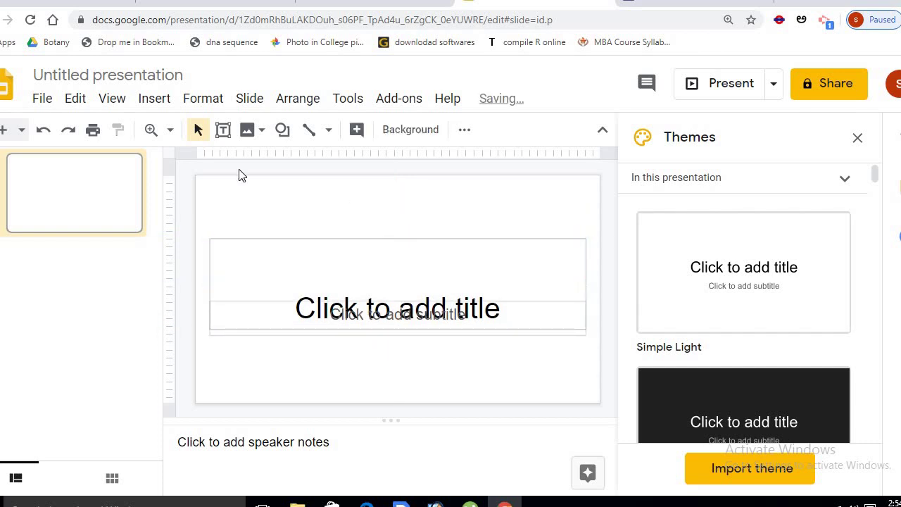
left_click(155, 99)
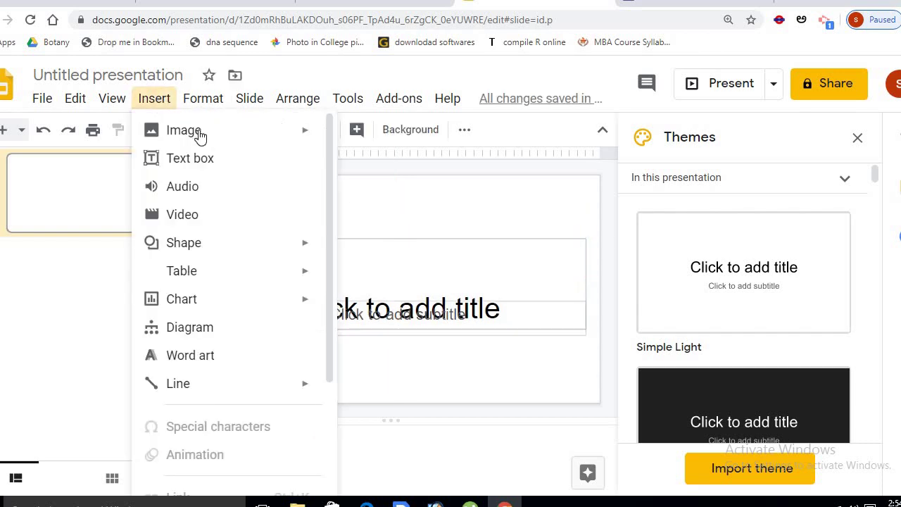
mouse_move(201, 135)
left_click(357, 135)
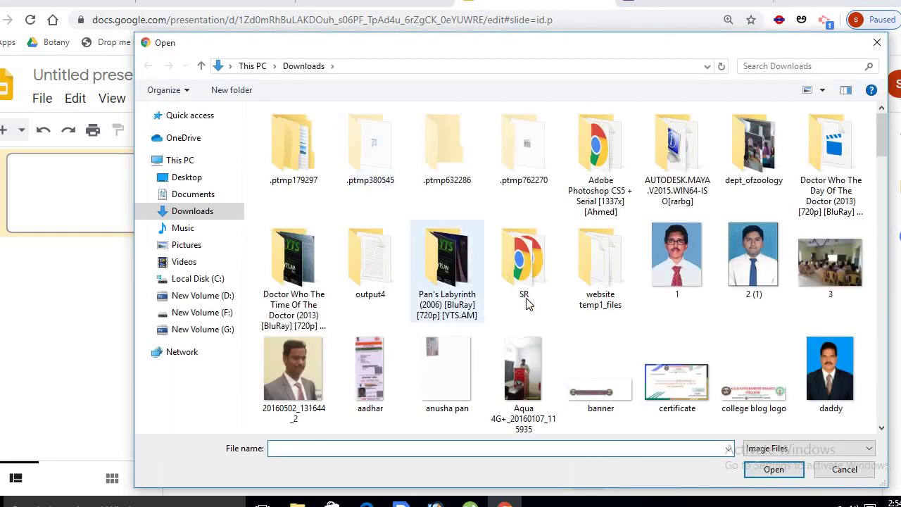
left_click(530, 289)
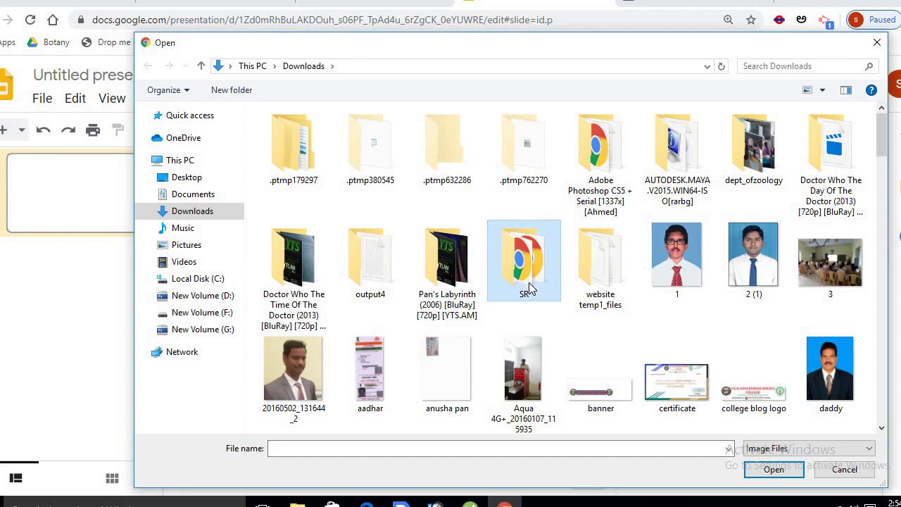
scroll(529, 289, "down", 3)
key("c")
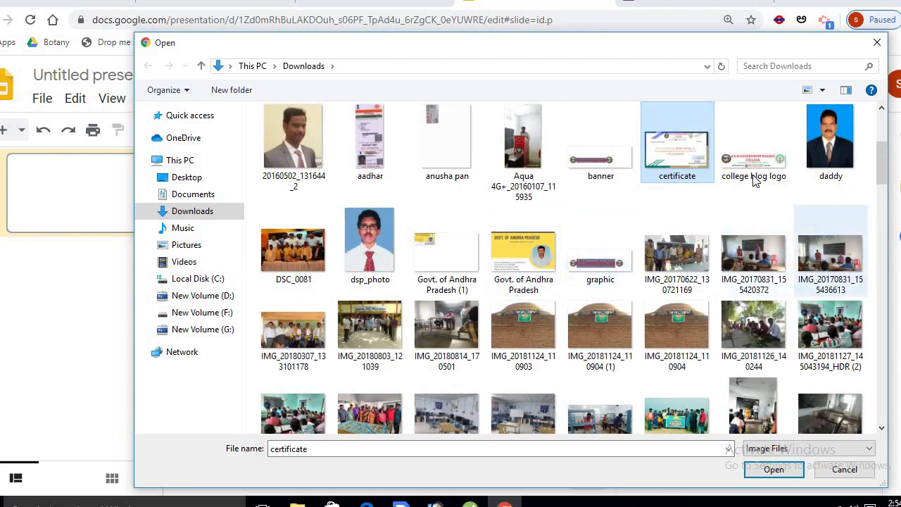
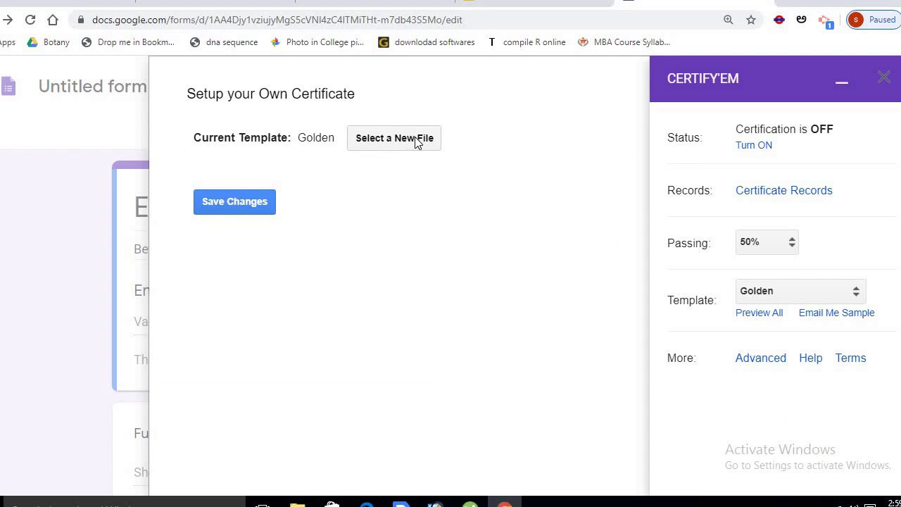
- Replace the Golden Certify'em template with the 'certificate' presentation and save the change
left_click(415, 140)
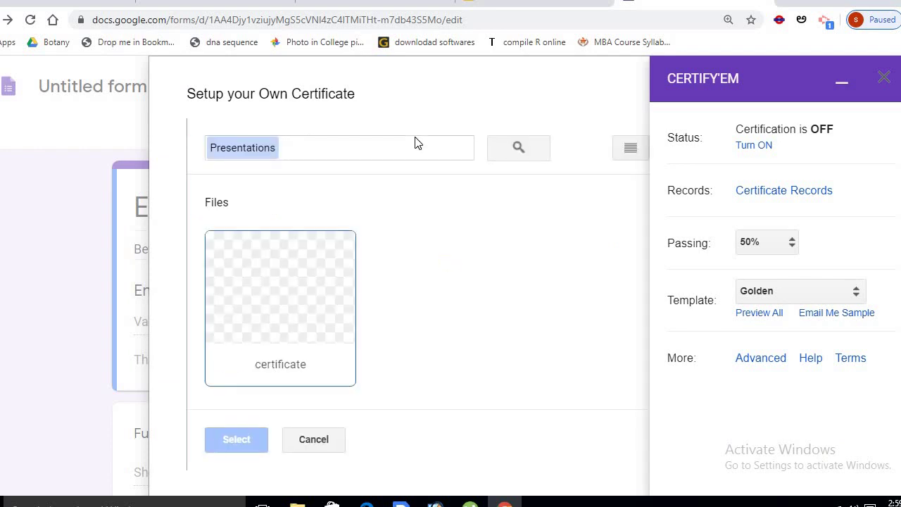
double_click(303, 300)
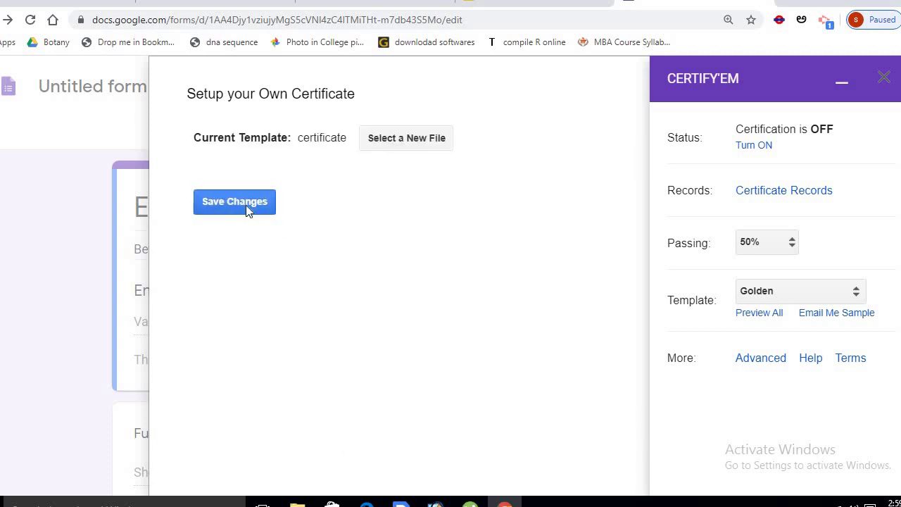
left_click(245, 205)
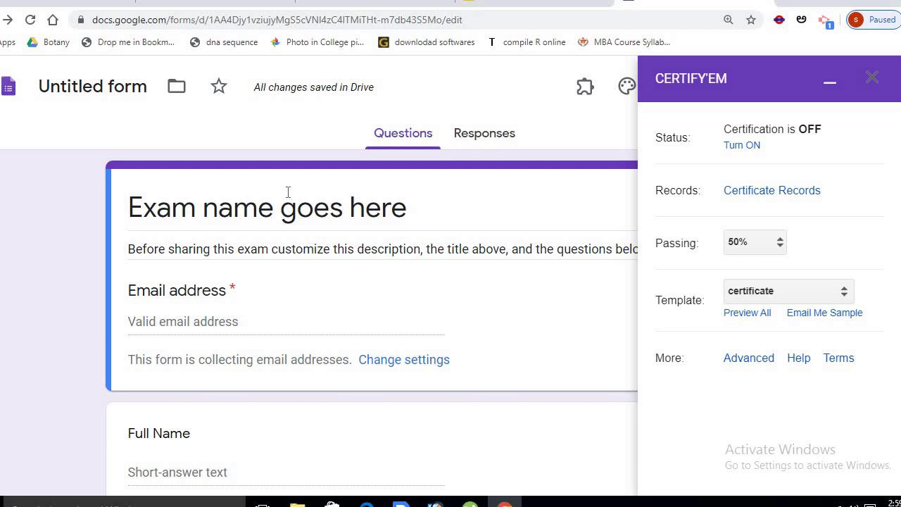
- Retitle the form 'Quiz' and set its description to 'Example quiz'
triple_click(282, 216)
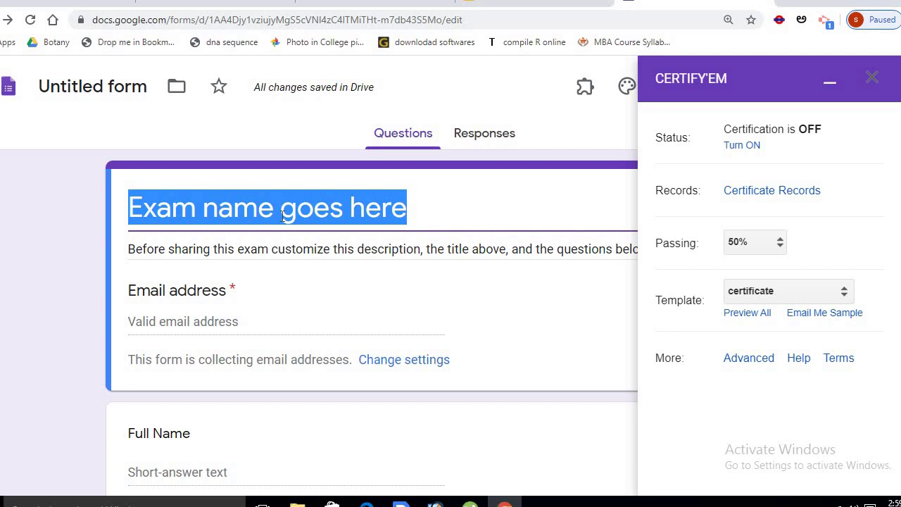
type("Quii")
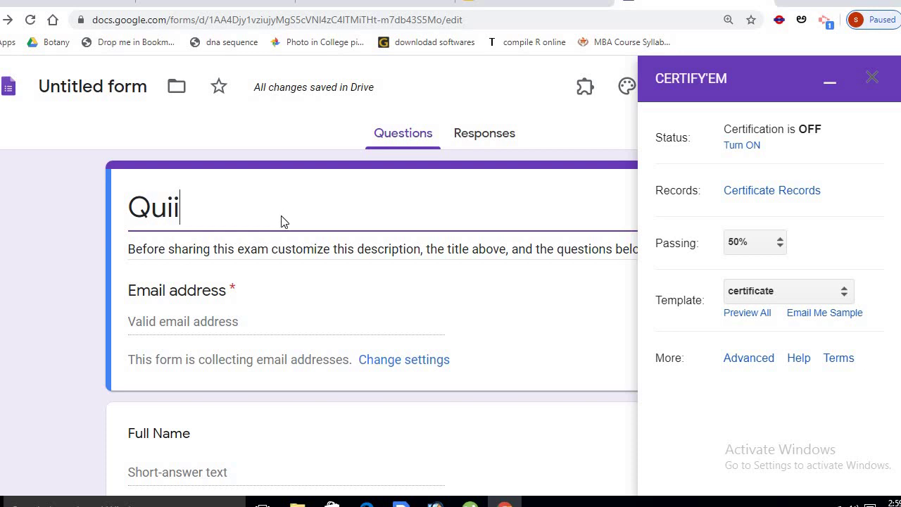
key("BackSpace")
type("z")
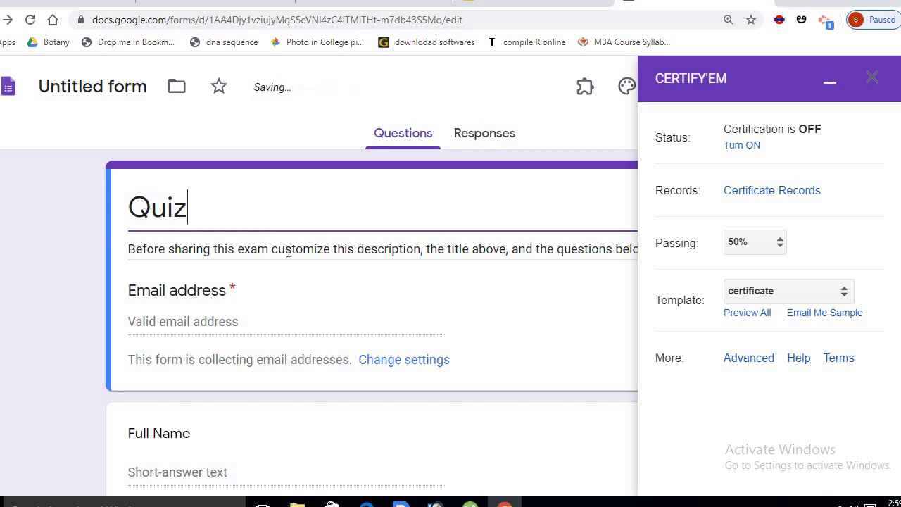
triple_click(289, 251)
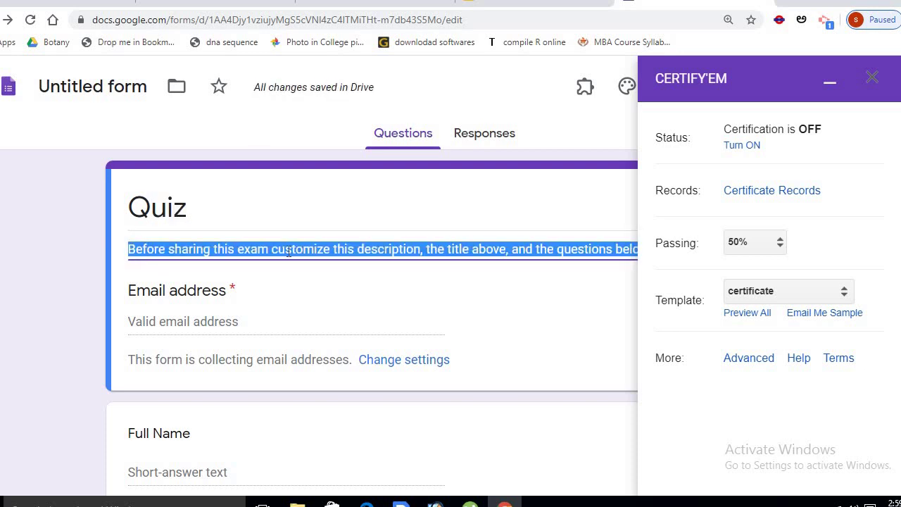
type("Exam")
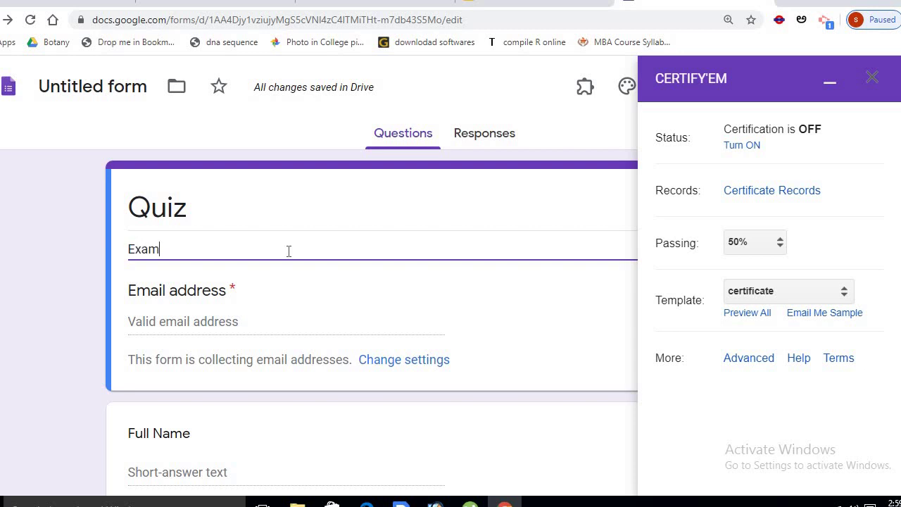
type("ple quiz")
left_click(95, 309)
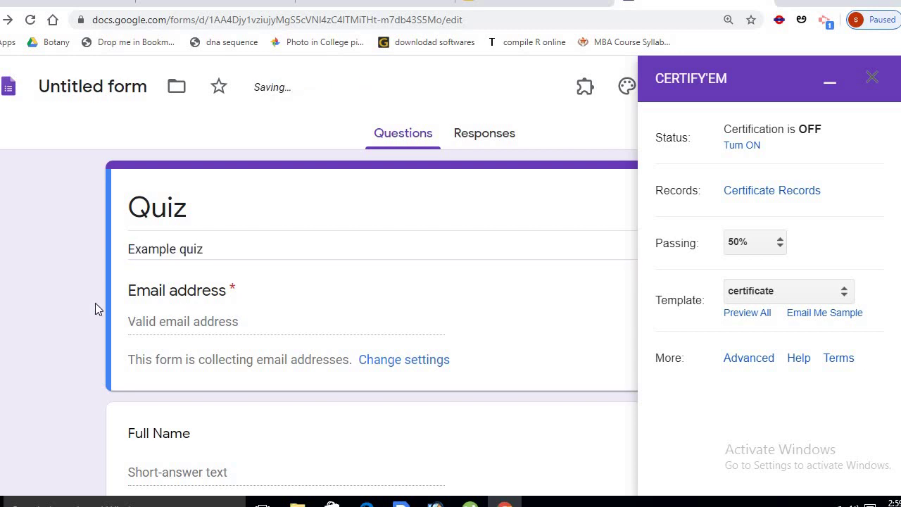
- Scroll through the email, Full Name and 'What color is the sky?' questions
scroll(95, 309, "down", 2)
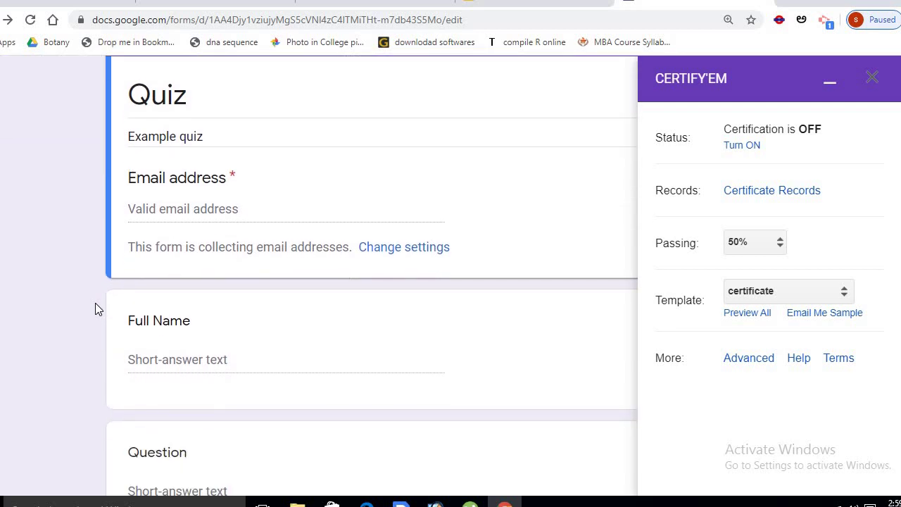
scroll(95, 309, "down", 1)
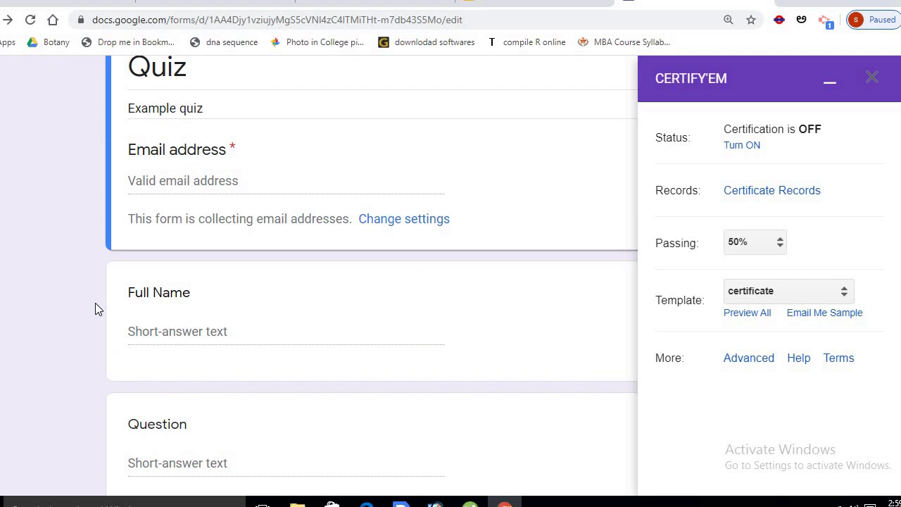
scroll(95, 309, "down", 2)
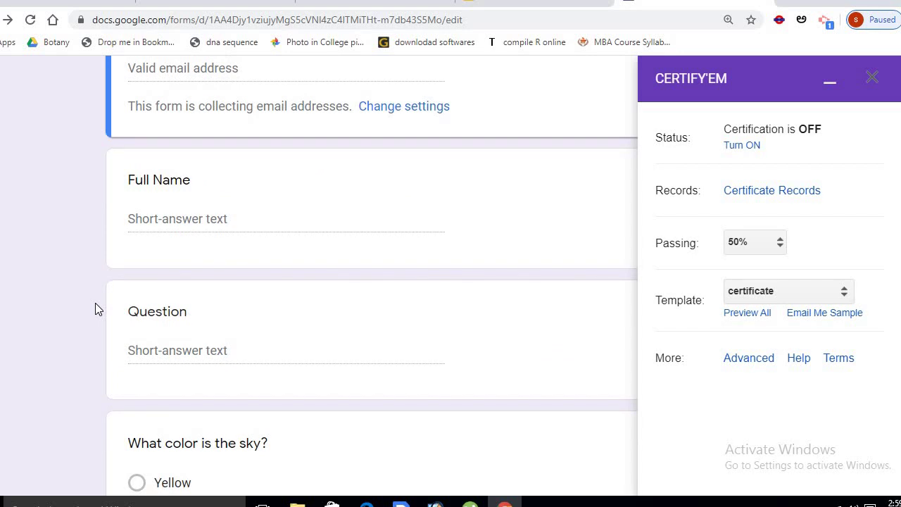
scroll(97, 309, "down", 3)
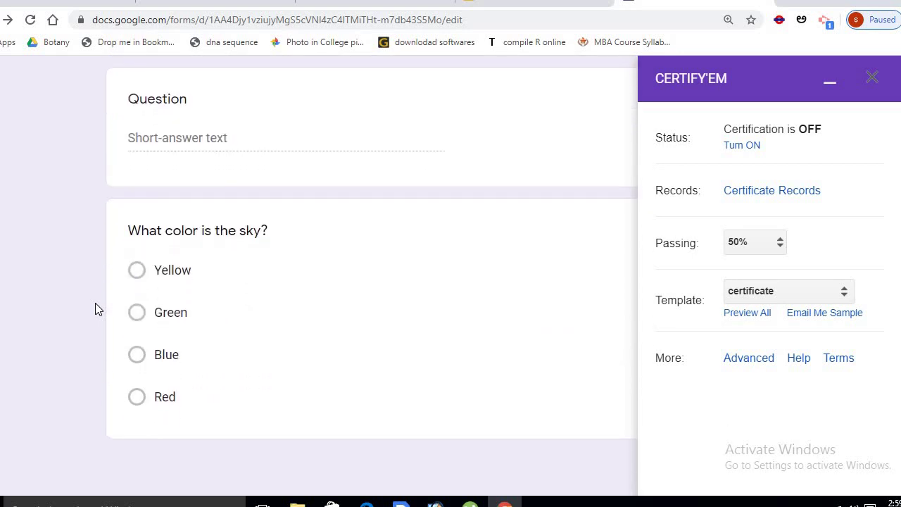
scroll(97, 309, "up", 6)
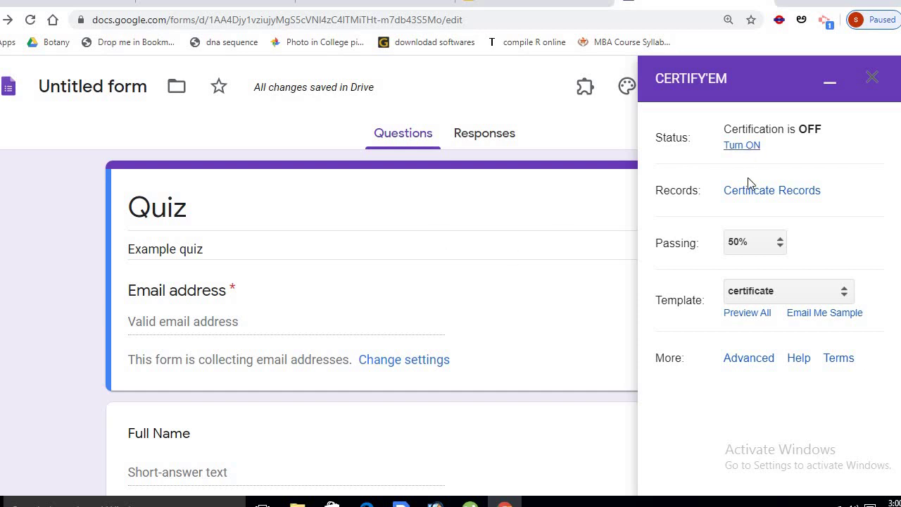
- Turn Certify'em certification ON and open the quiz's live respondent page
left_click(742, 145)
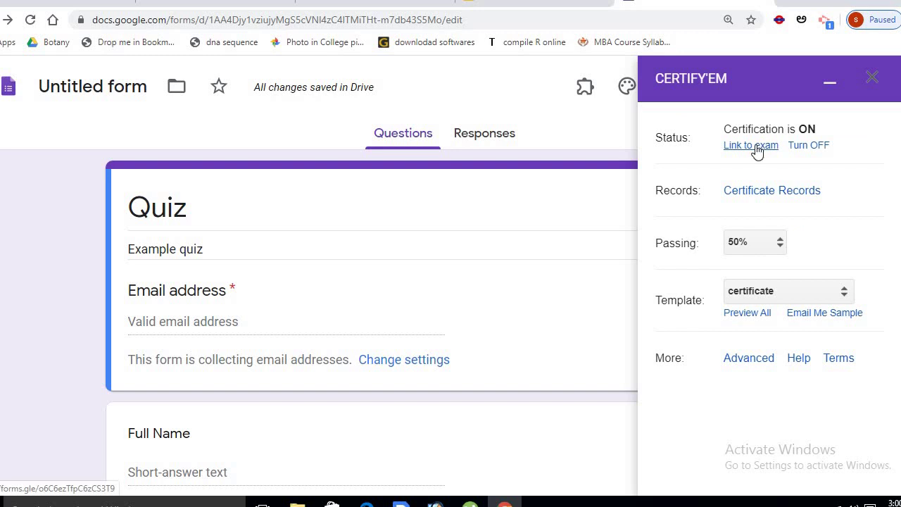
left_click(752, 146)
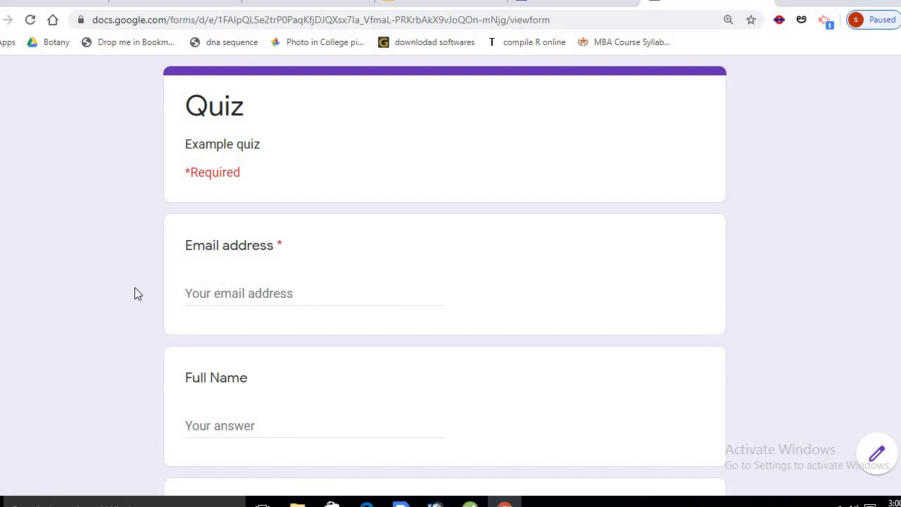
- Fill in the respondent's e-mail address and full name on the quiz
left_click(225, 294)
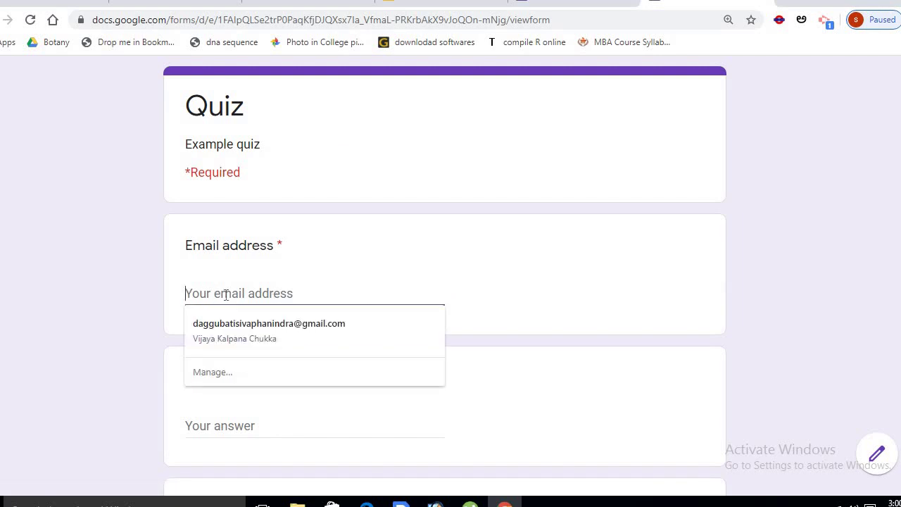
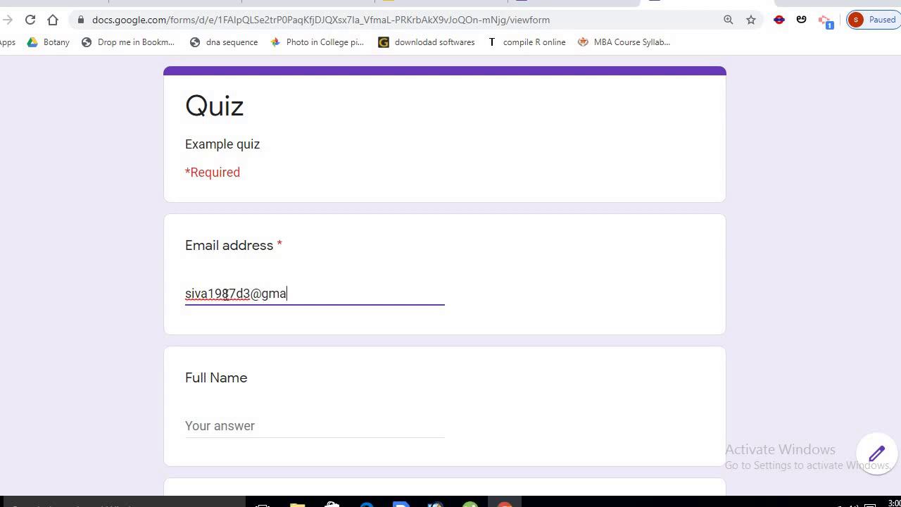
left_click(220, 326)
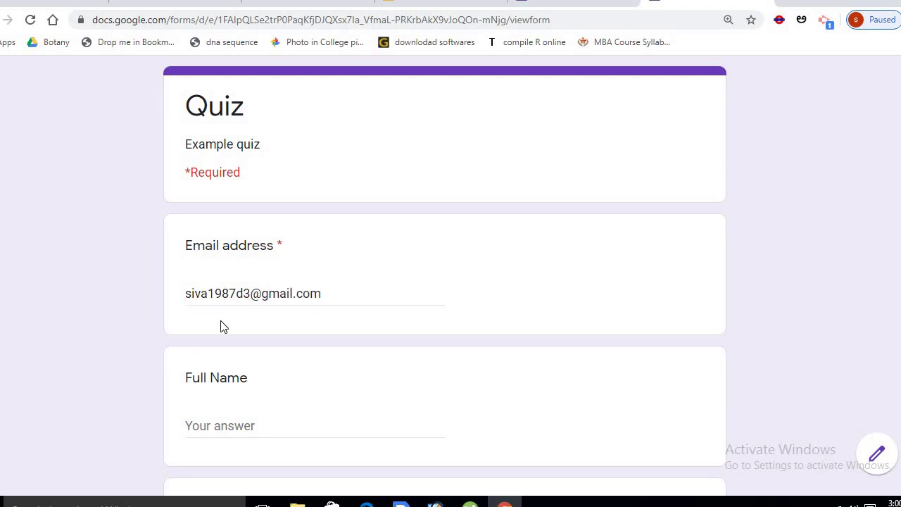
scroll(220, 326, "down", 2)
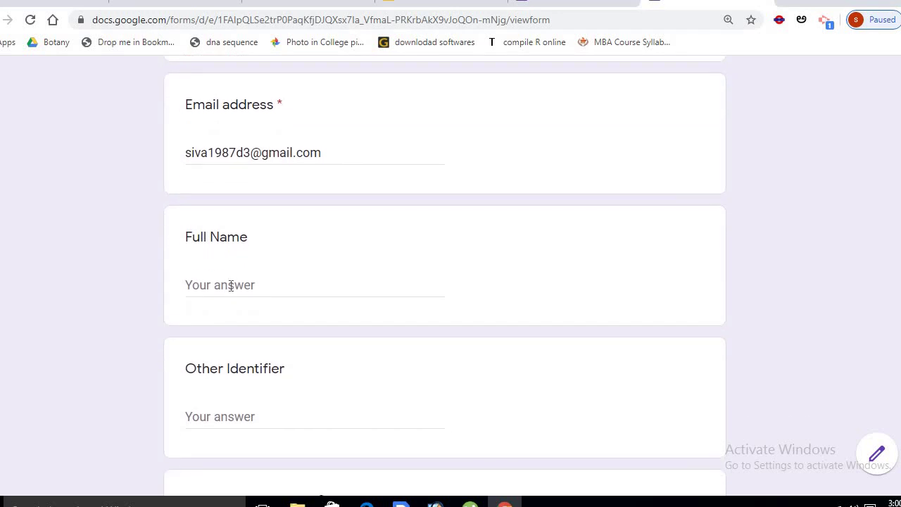
left_click(231, 285)
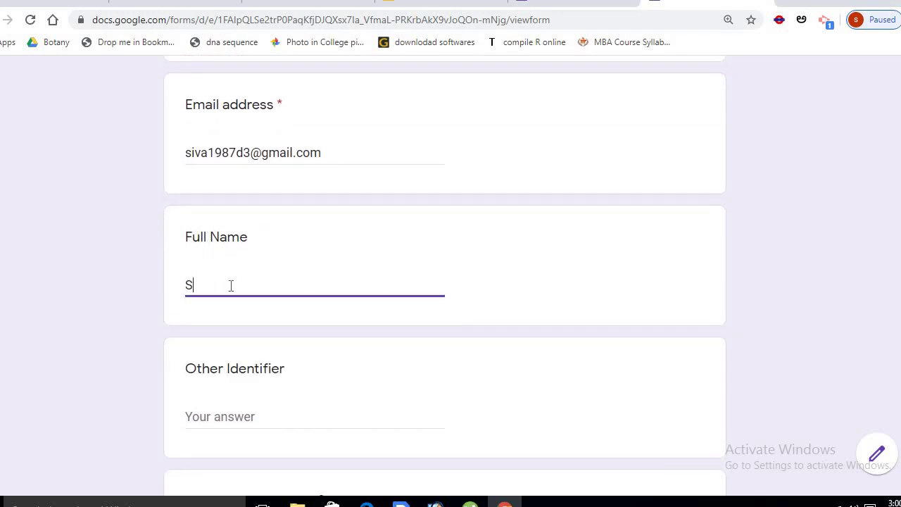
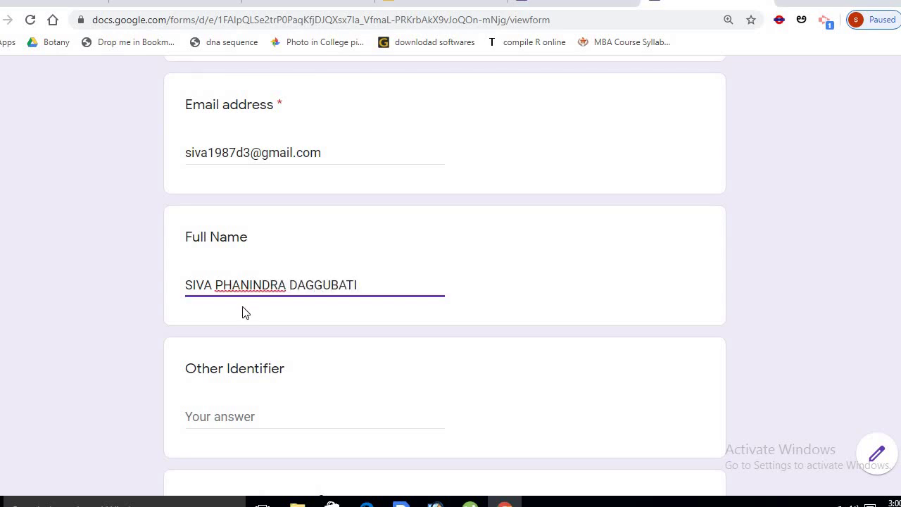
left_click(241, 312)
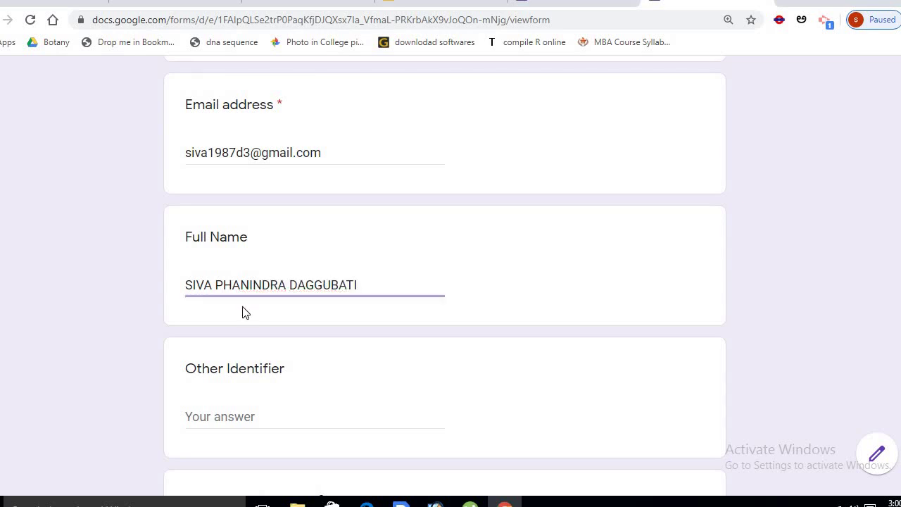
- Answer the sky question with Blue and submit the quiz
scroll(243, 311, "down", 1)
scroll(243, 312, "down", 5)
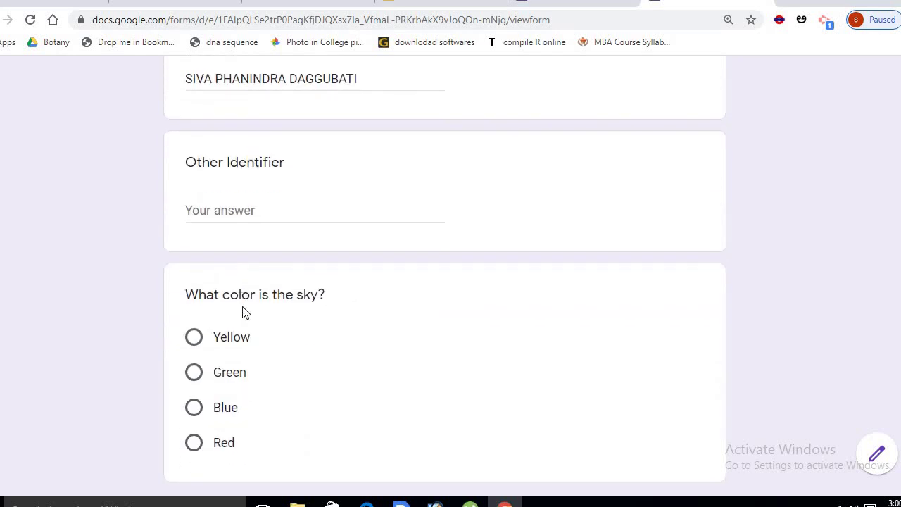
scroll(243, 312, "down", 1)
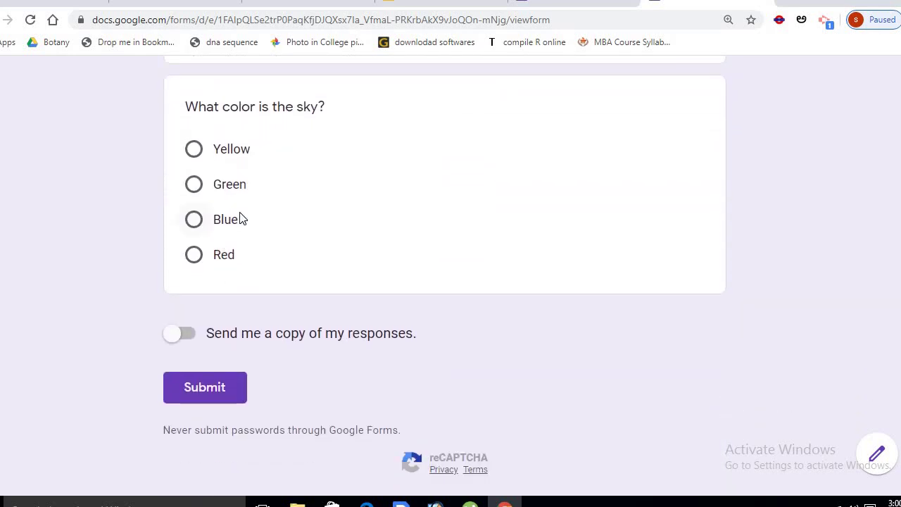
left_click(194, 219)
left_click(210, 386)
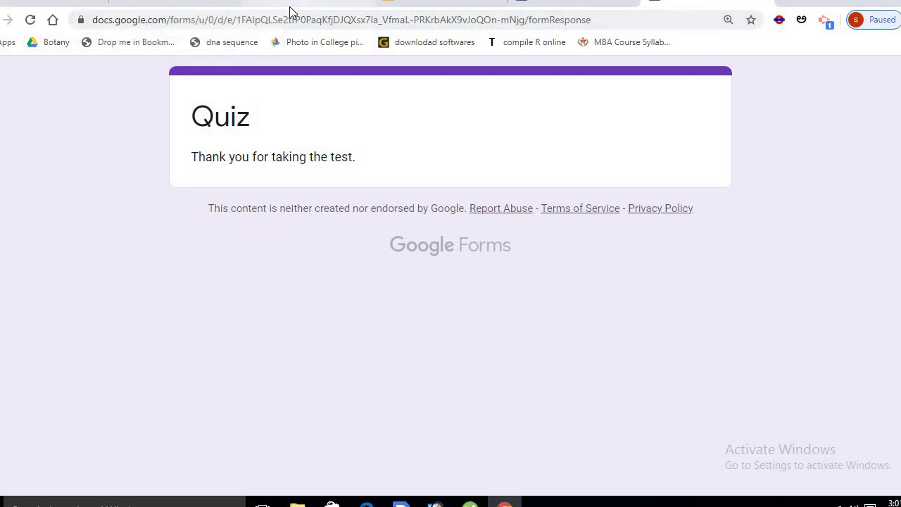
- Go to Gmail from the Drive tab and dismiss the welcome, keeping the default inbox view
left_click(211, 8)
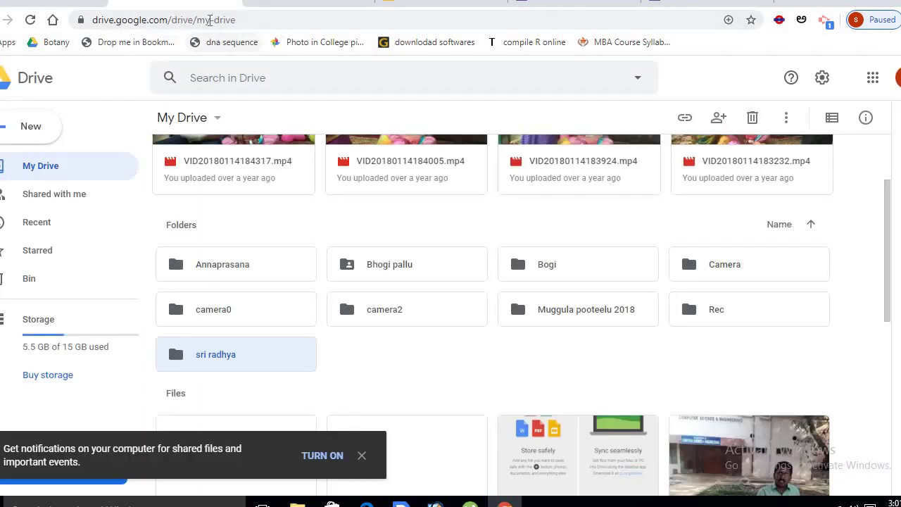
left_click(210, 21)
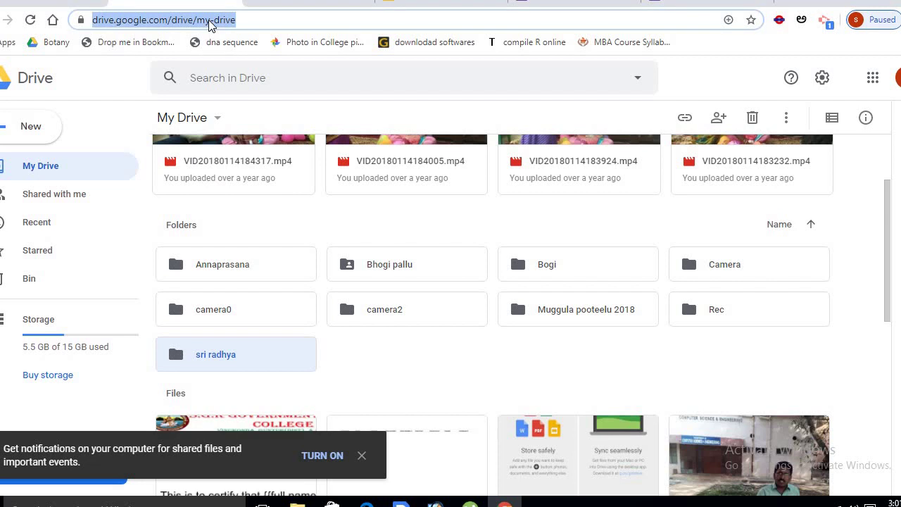
type("GMAIL")
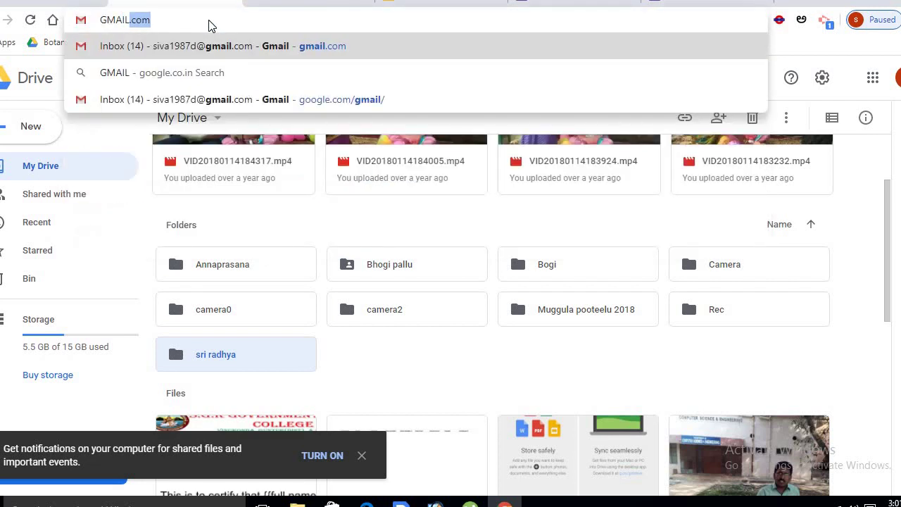
key("Return")
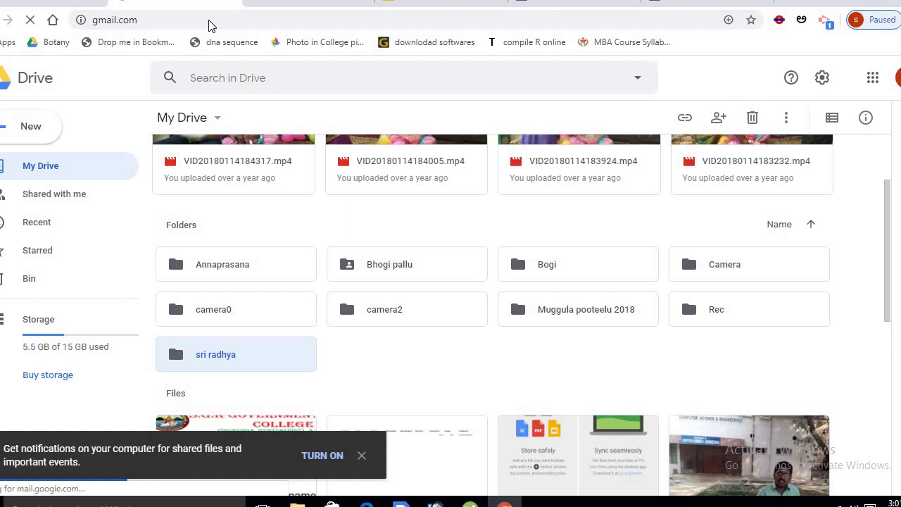
left_click(207, 23)
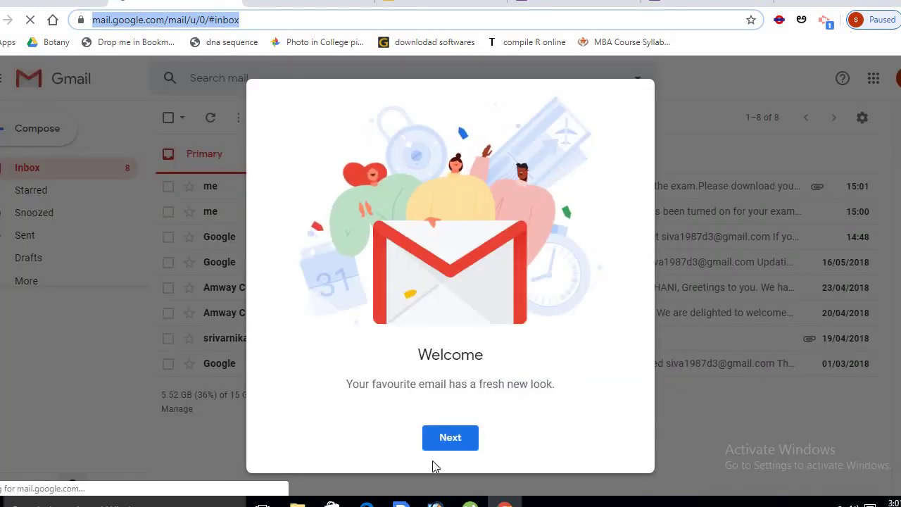
left_click(456, 440)
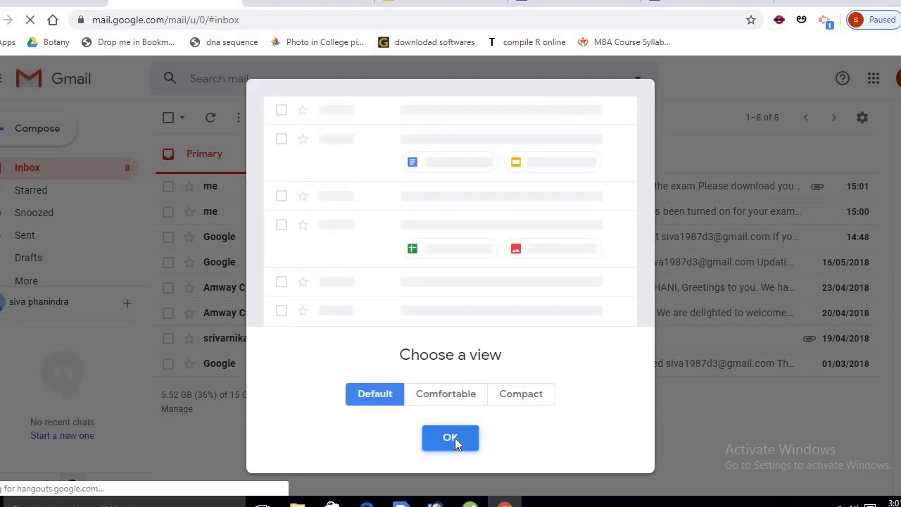
left_click(451, 440)
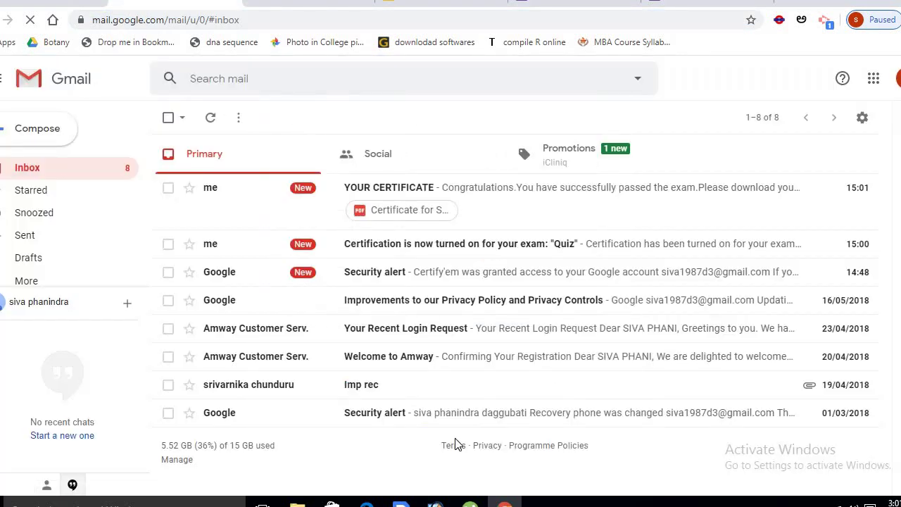
- Open the YOUR CERTIFICATE email, preview its PDF certificate, then return to the Forms editor
left_click(410, 193)
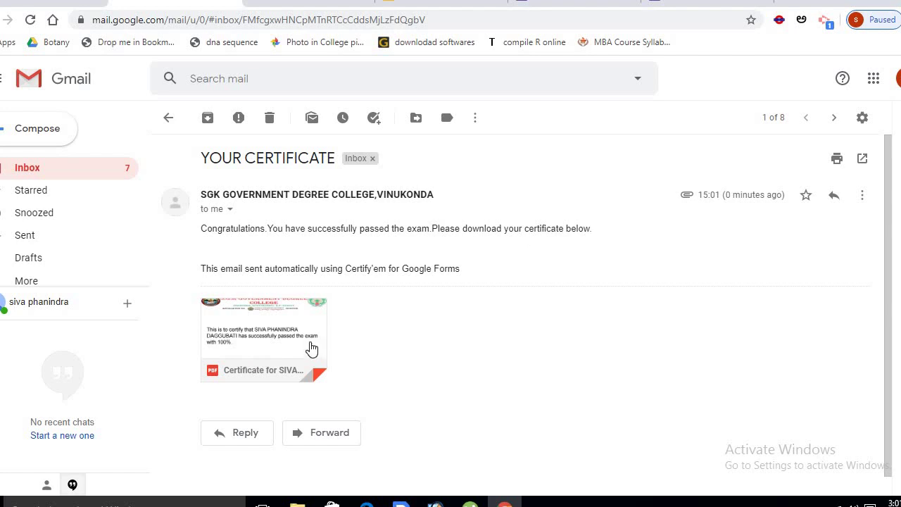
left_click(272, 333)
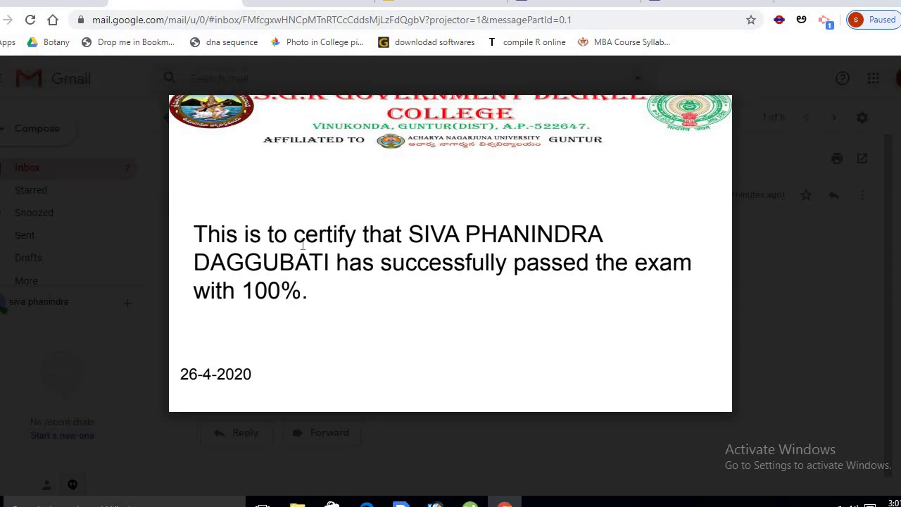
left_click(821, 200)
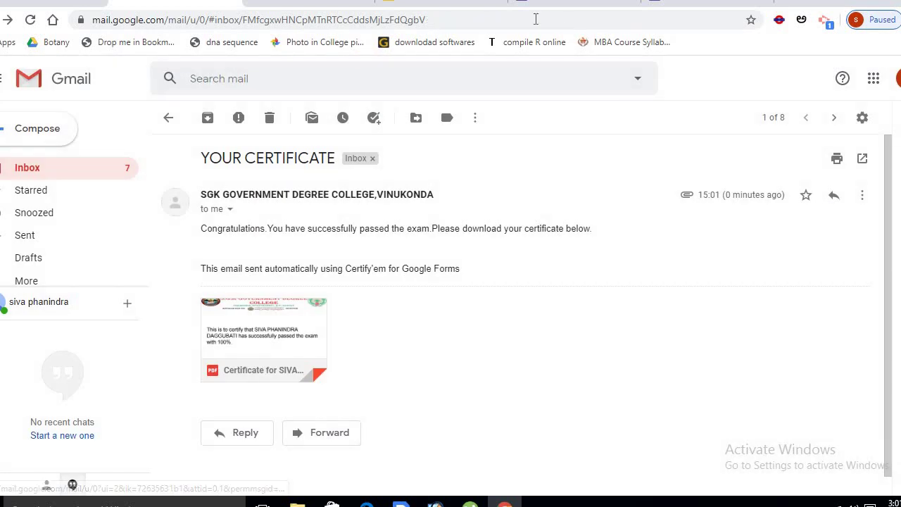
left_click(571, 2)
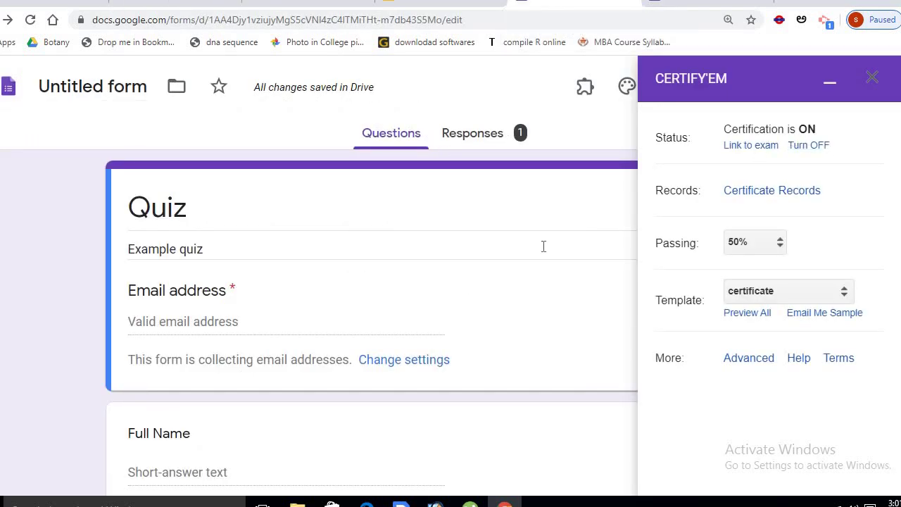
- Set the quiz to release marks immediately after each submission and save the settings
left_click(413, 359)
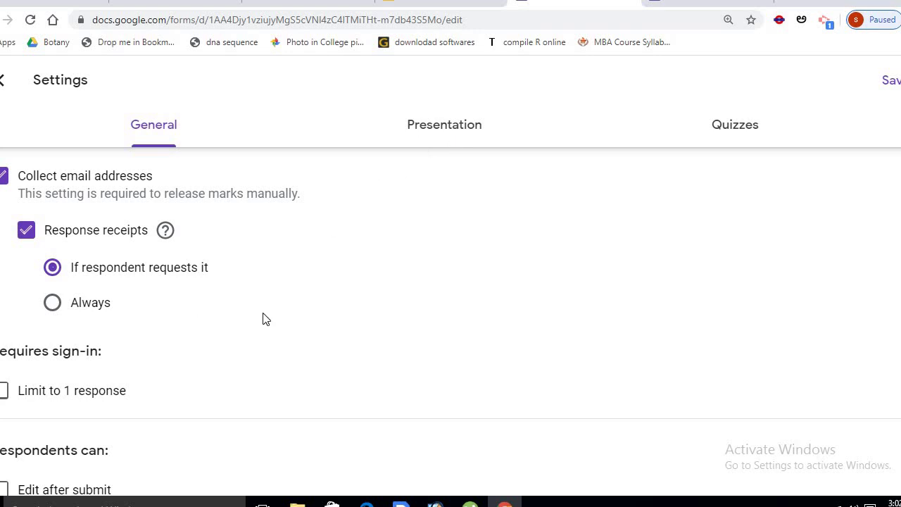
left_click(450, 130)
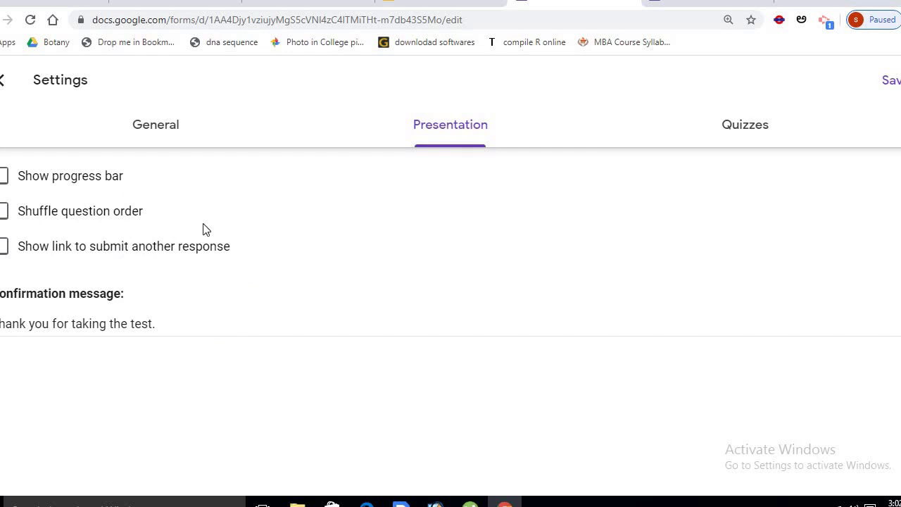
left_click(752, 136)
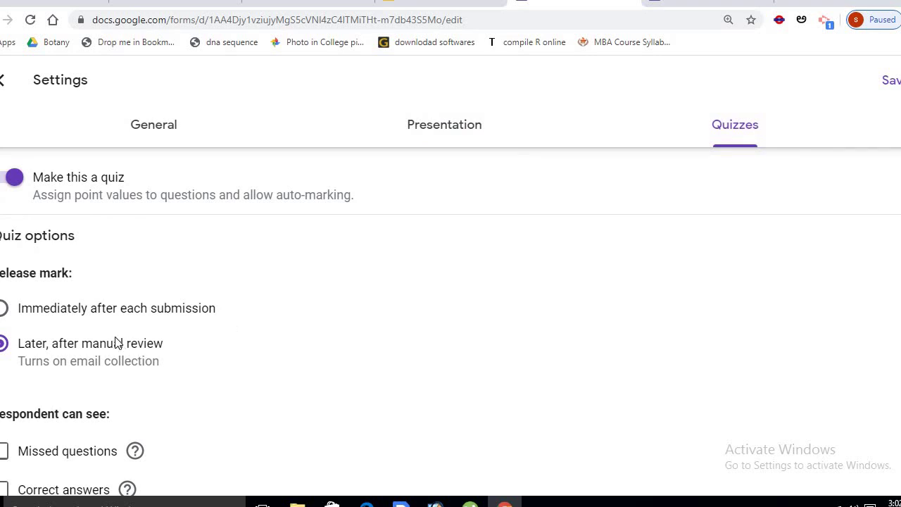
left_click(104, 312)
left_click(892, 83)
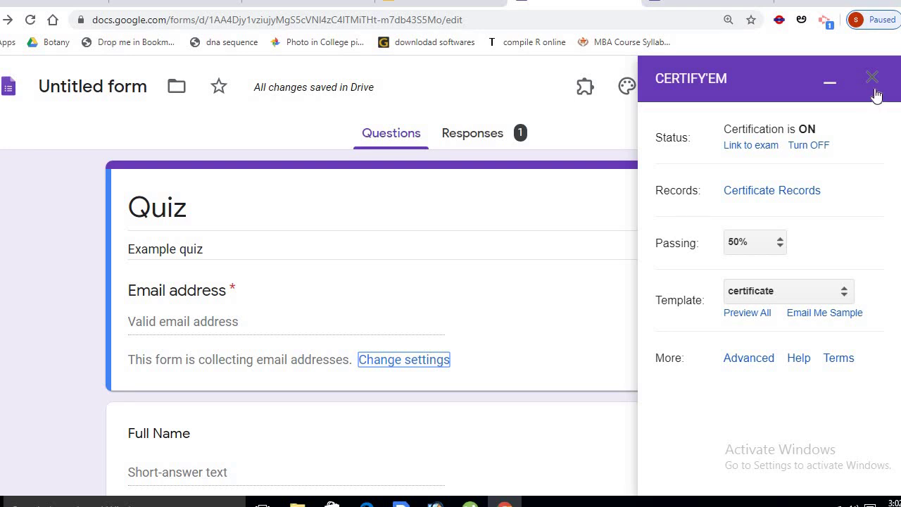
- View the 1-response summary, toggle Accepting responses off and back on, and re-expand Certify'em
left_click(829, 84)
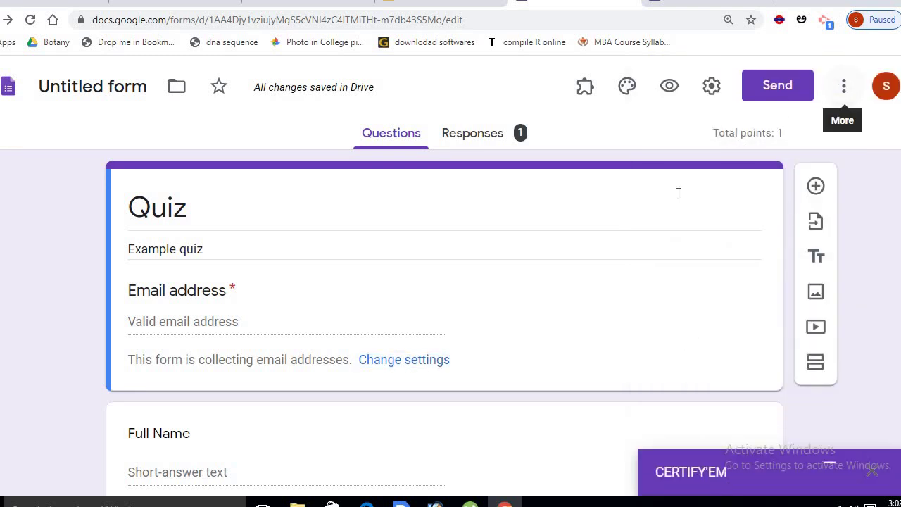
left_click(471, 138)
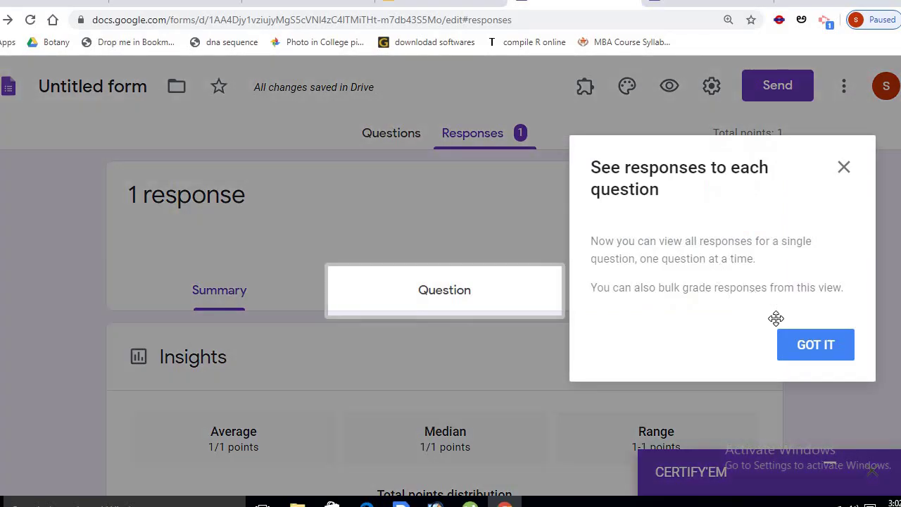
left_click(817, 345)
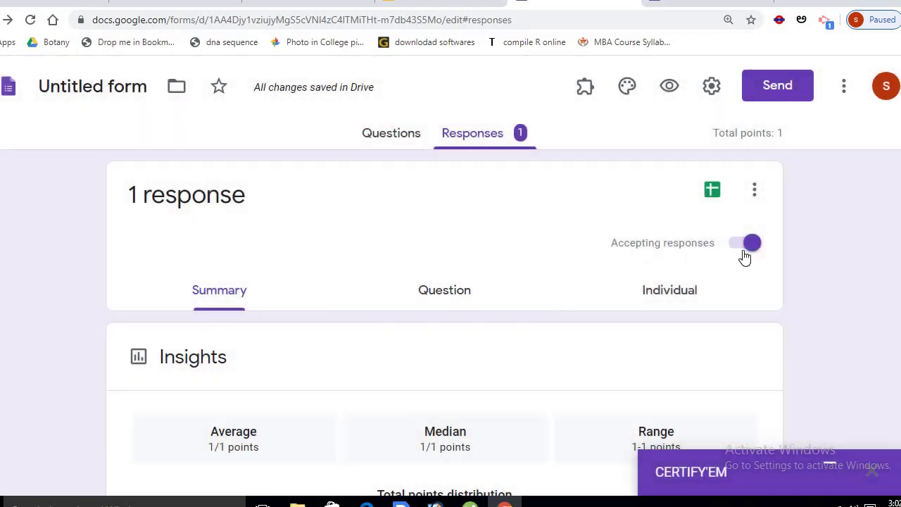
left_click(742, 243)
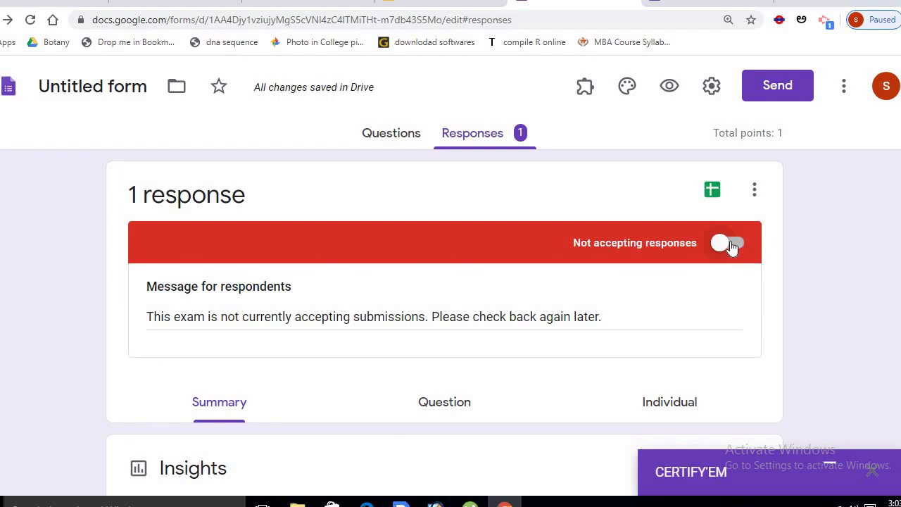
left_click(731, 244)
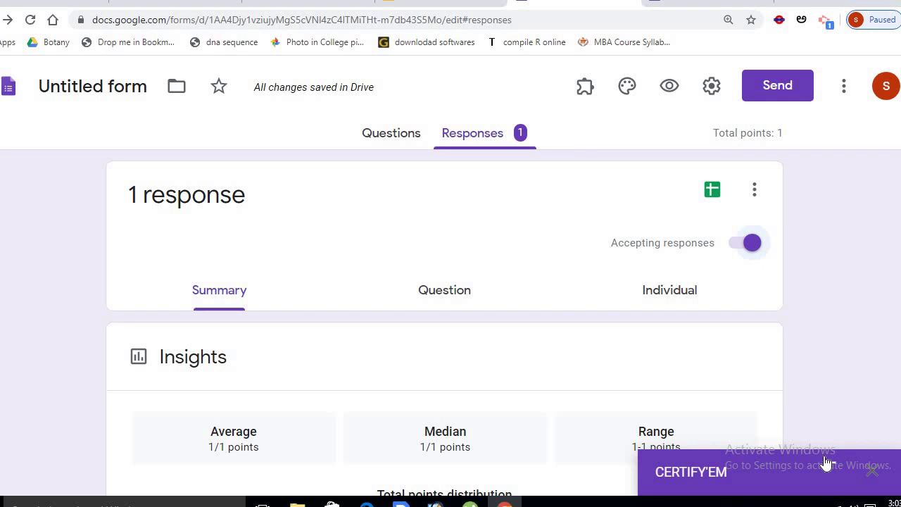
left_click(827, 463)
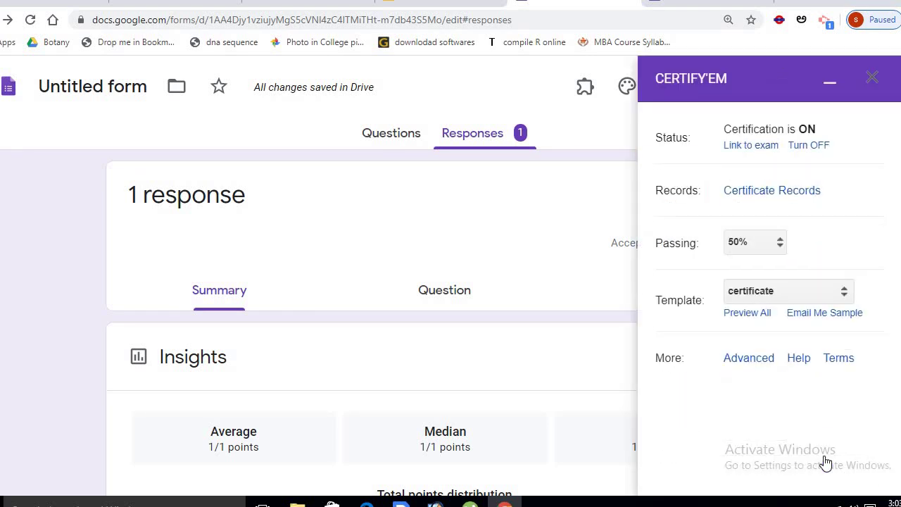